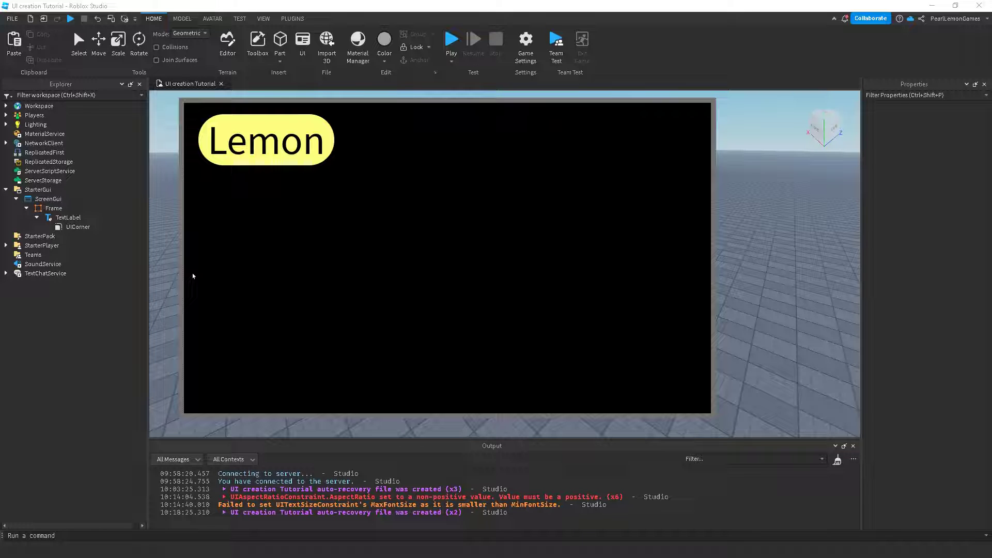
# Insert a UIGridLayout into the Frame
pyautogui.click(36, 218)
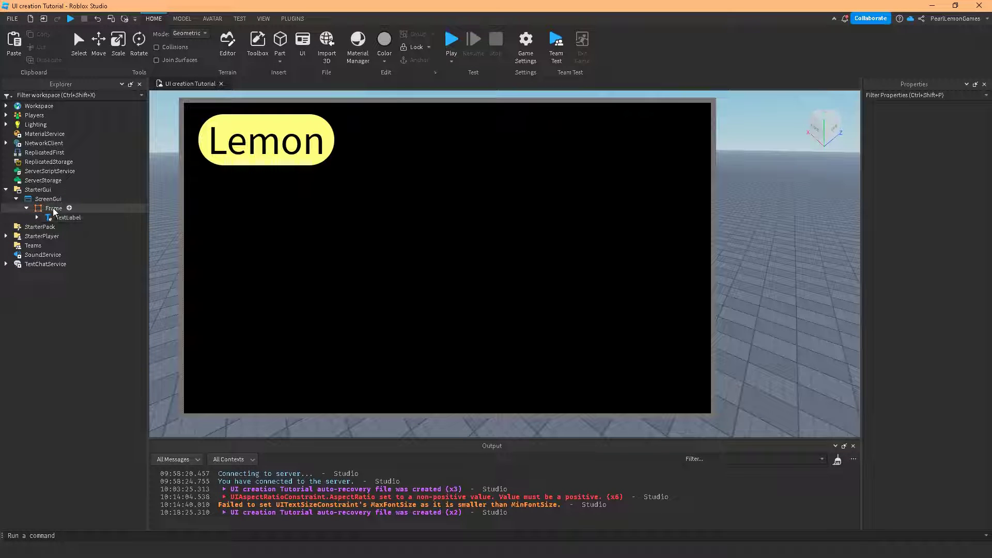
pyautogui.click(53, 208)
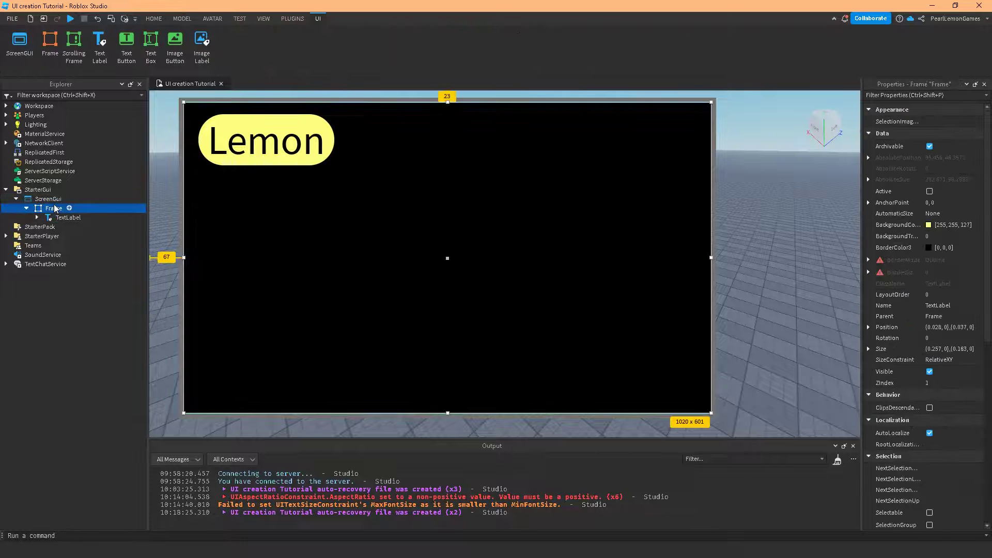
pyautogui.click(57, 217)
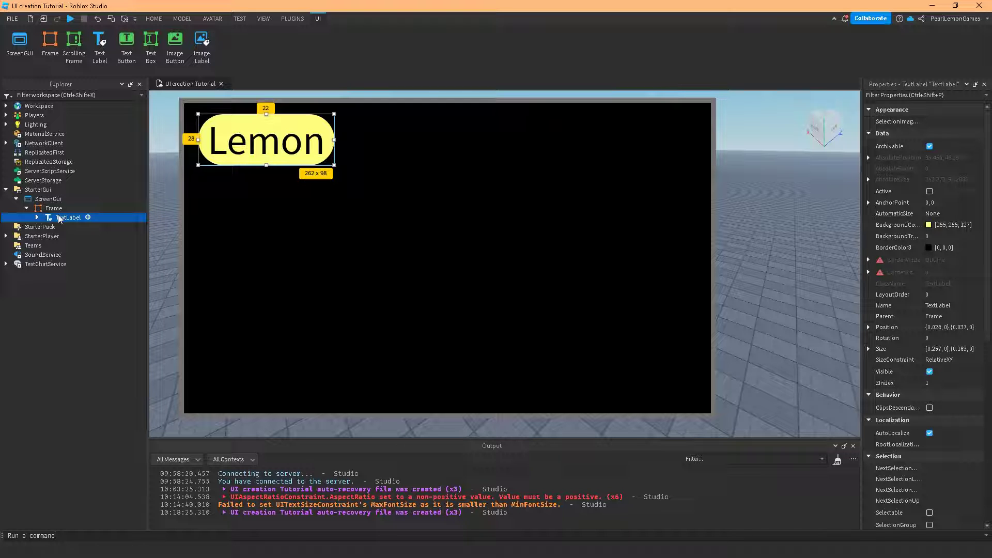
pyautogui.click(59, 211)
pyautogui.click(59, 217)
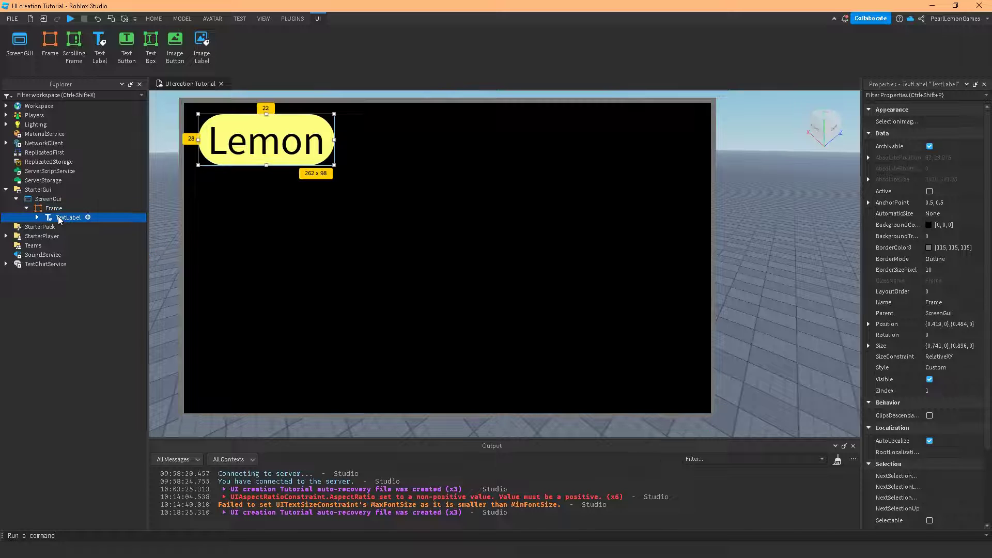
pyautogui.click(58, 209)
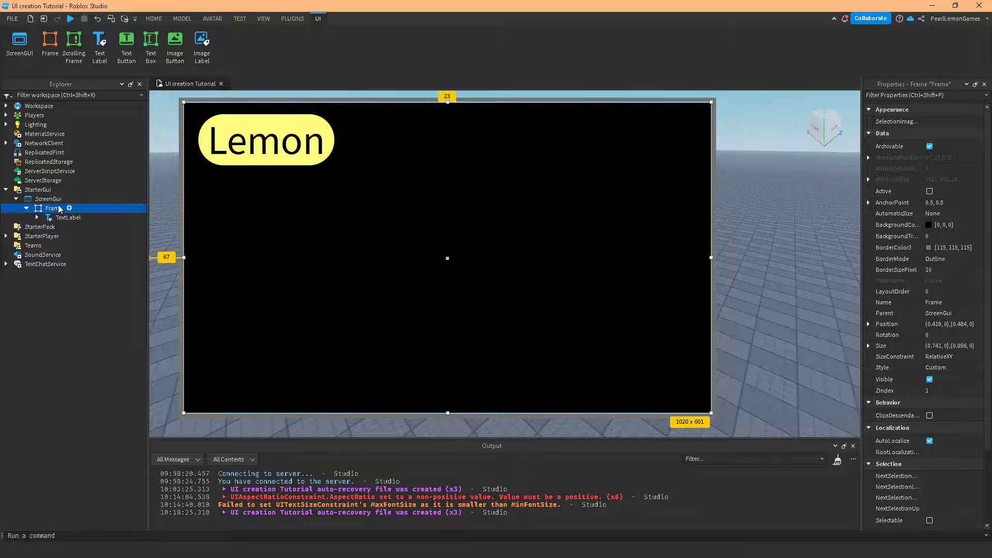
pyautogui.click(69, 208)
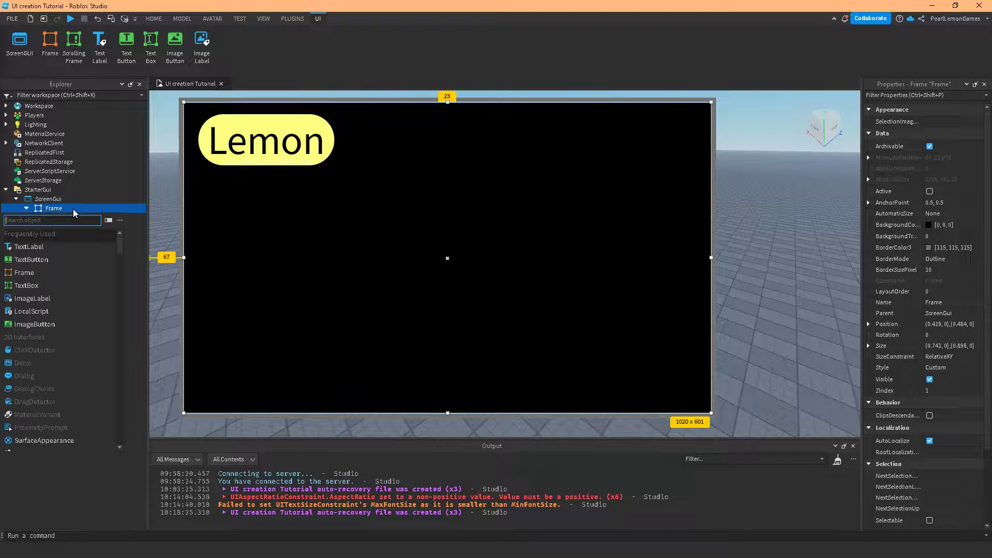
pyautogui.write('ui')
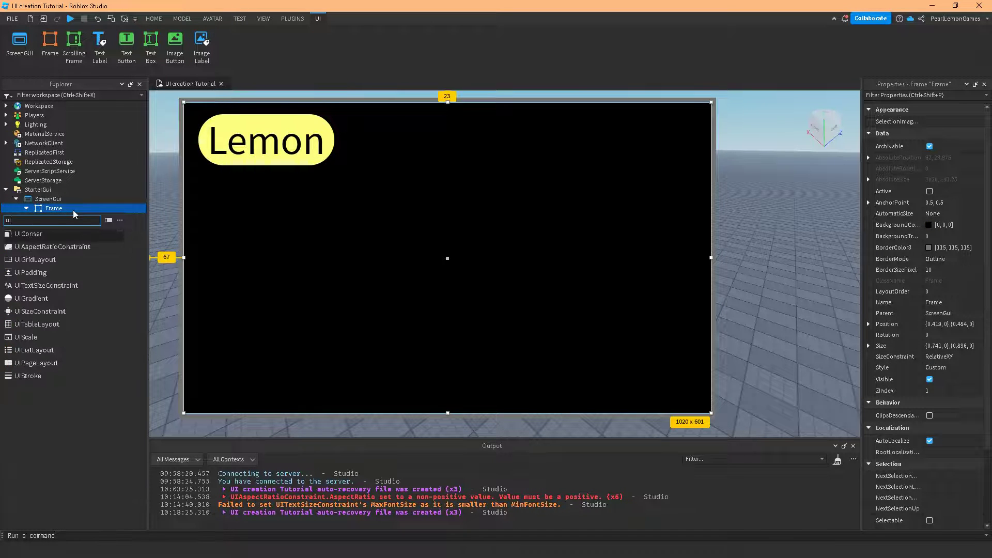
pyautogui.click(35, 260)
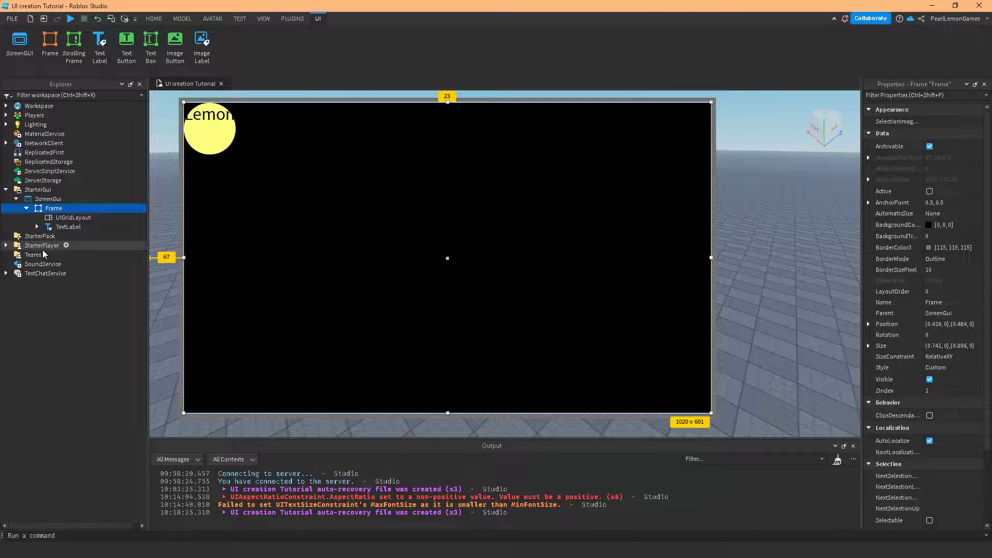
# Set the Lemon TextLabel's TextYAlignment to Center
pyautogui.click(62, 227)
pyautogui.scroll(-1, 971, 426)
pyautogui.scroll(-8, 970, 429)
pyautogui.click(924, 476)
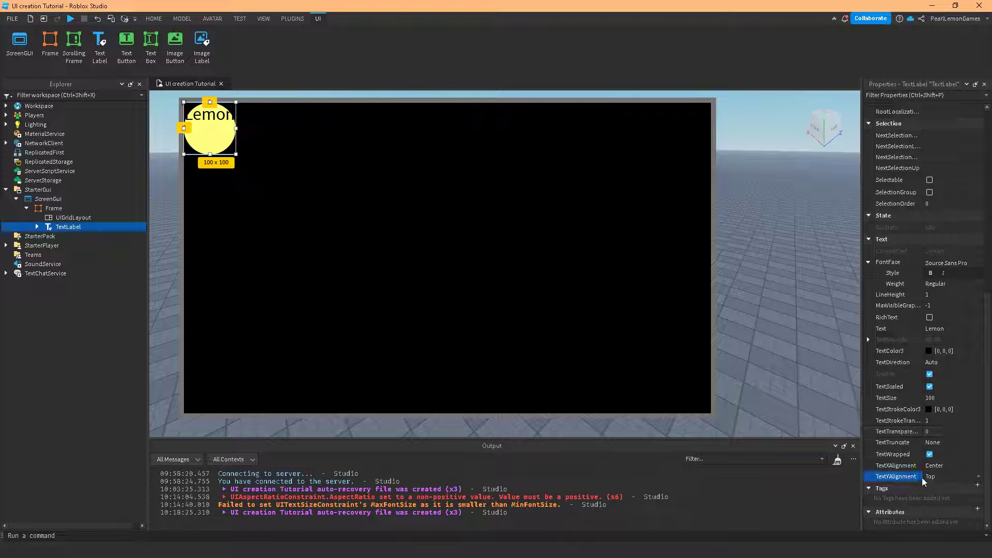
pyautogui.click(930, 476)
pyautogui.click(935, 493)
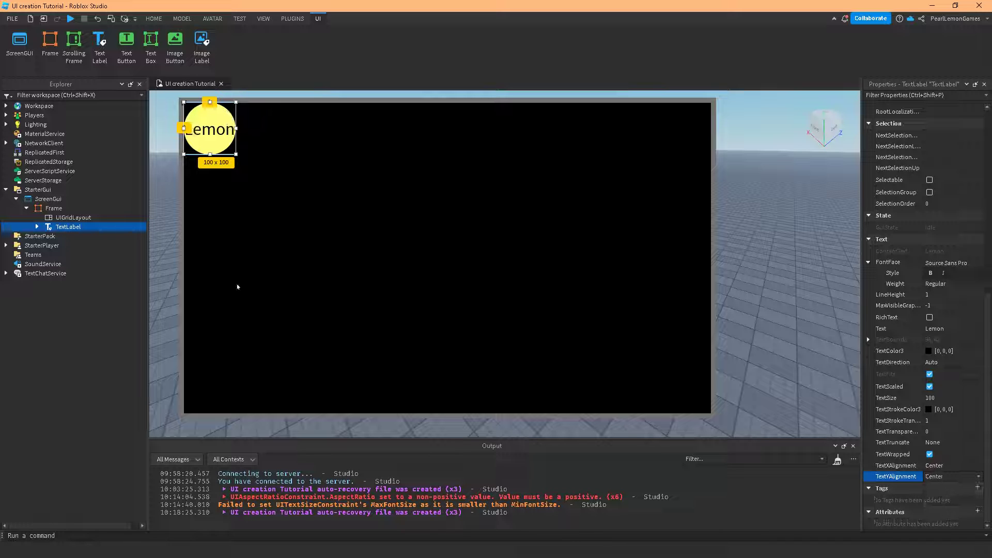
pyautogui.click(54, 217)
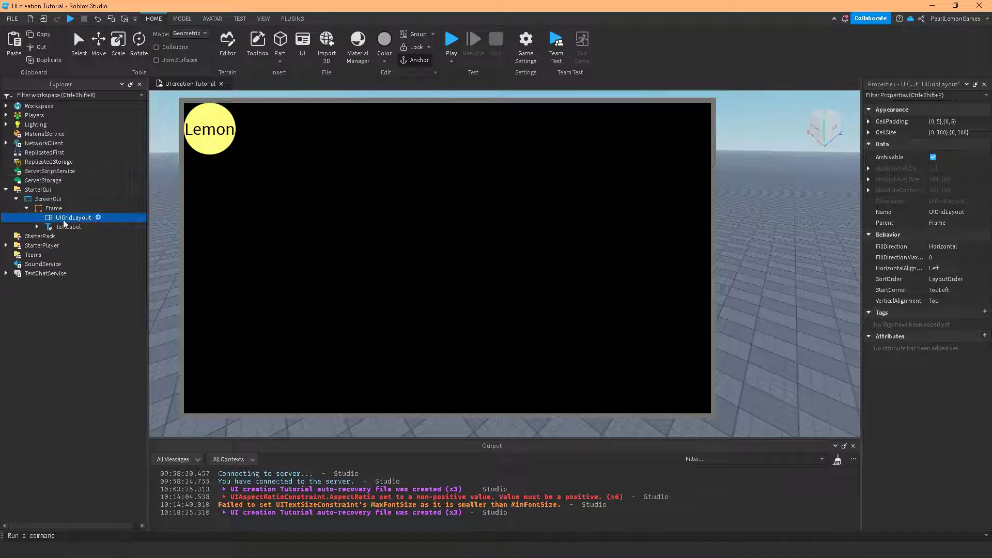
pyautogui.press('Delete')
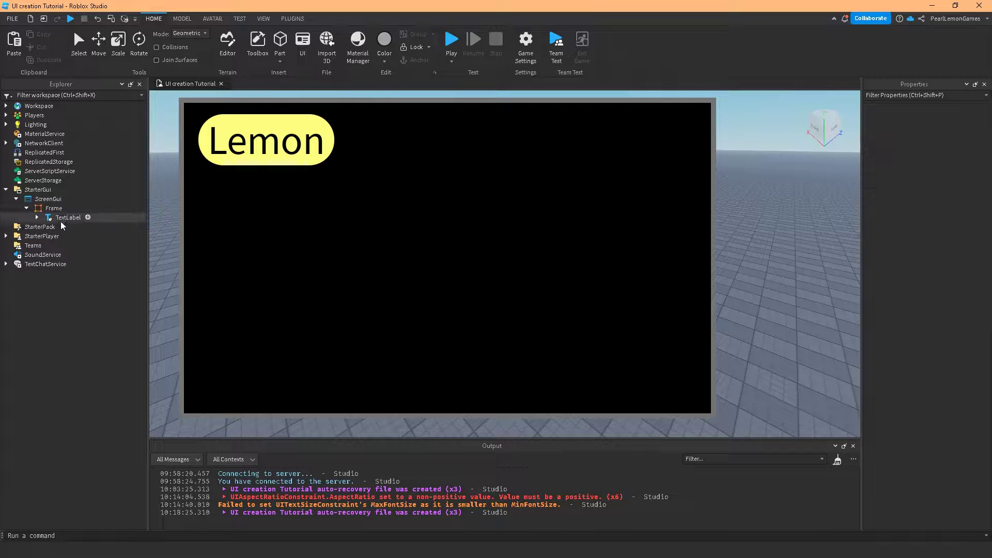
pyautogui.rightClick(55, 208)
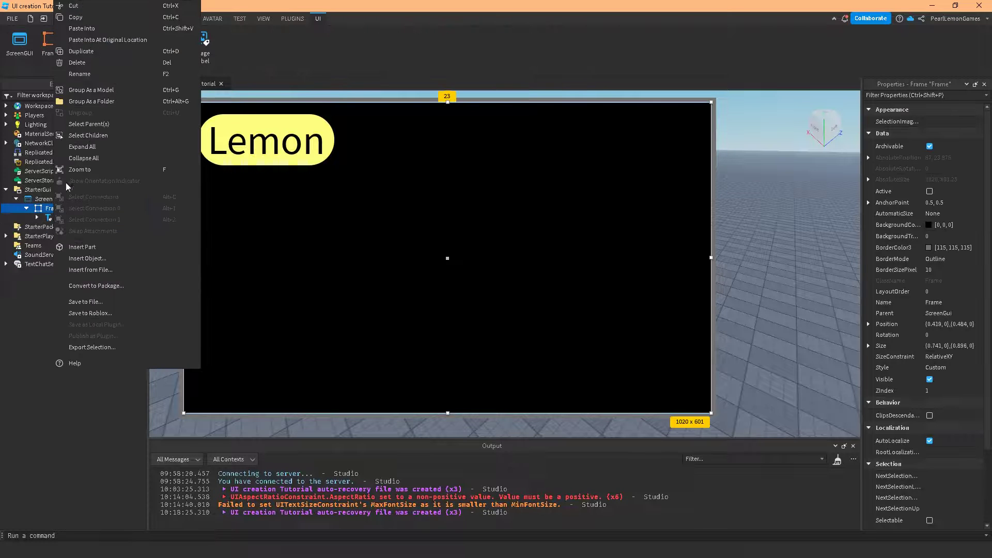
pyautogui.click(88, 28)
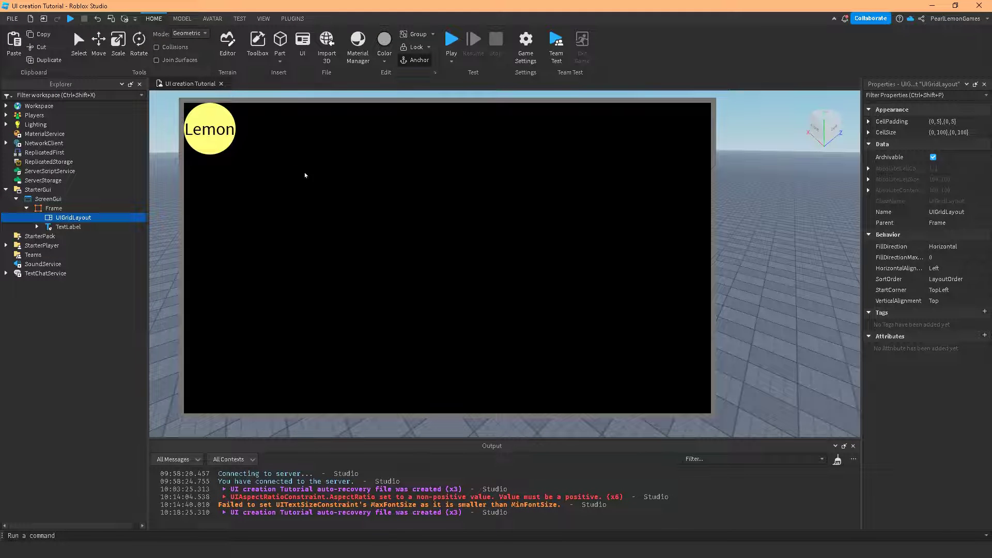
pyautogui.click(52, 207)
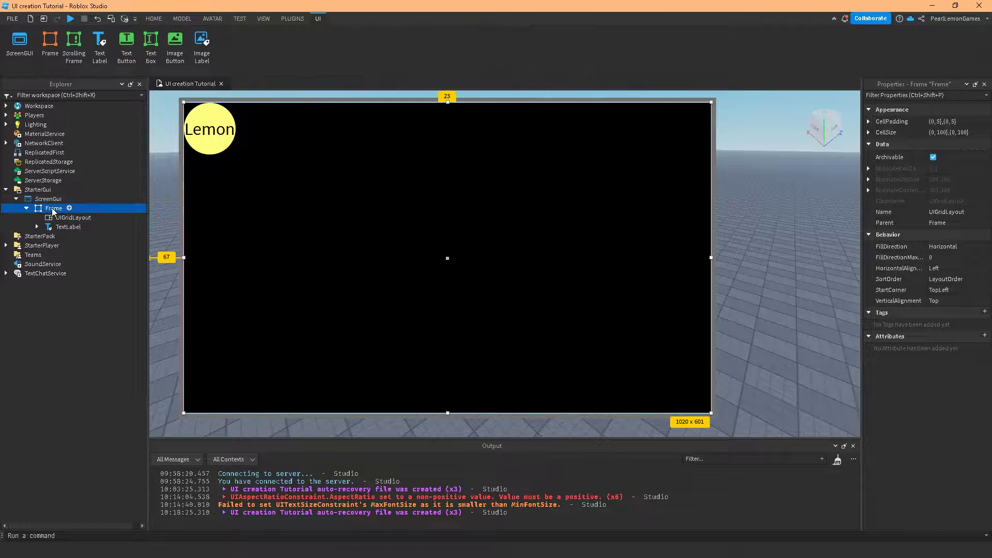
pyautogui.click(53, 217)
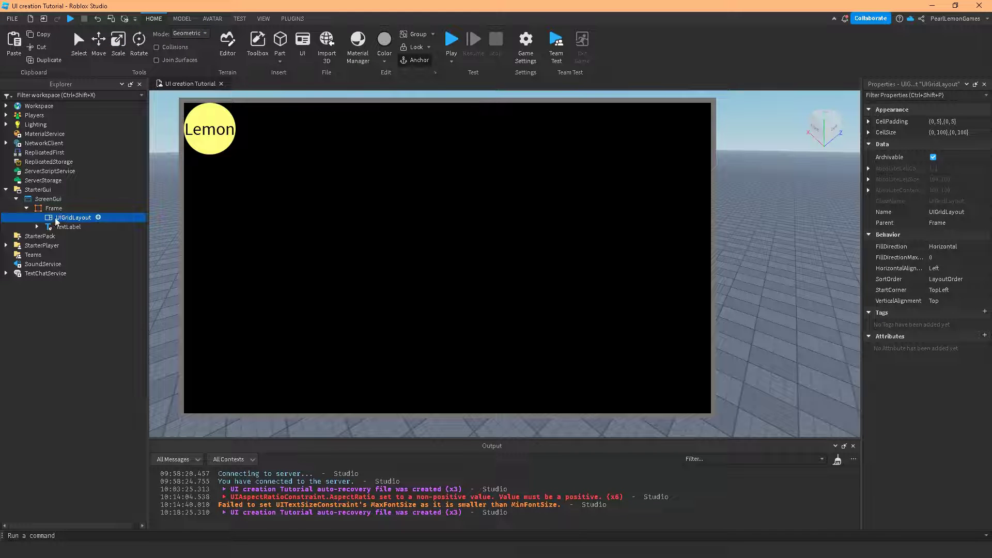
pyautogui.moveTo(55, 218); pyautogui.dragTo(55, 197)
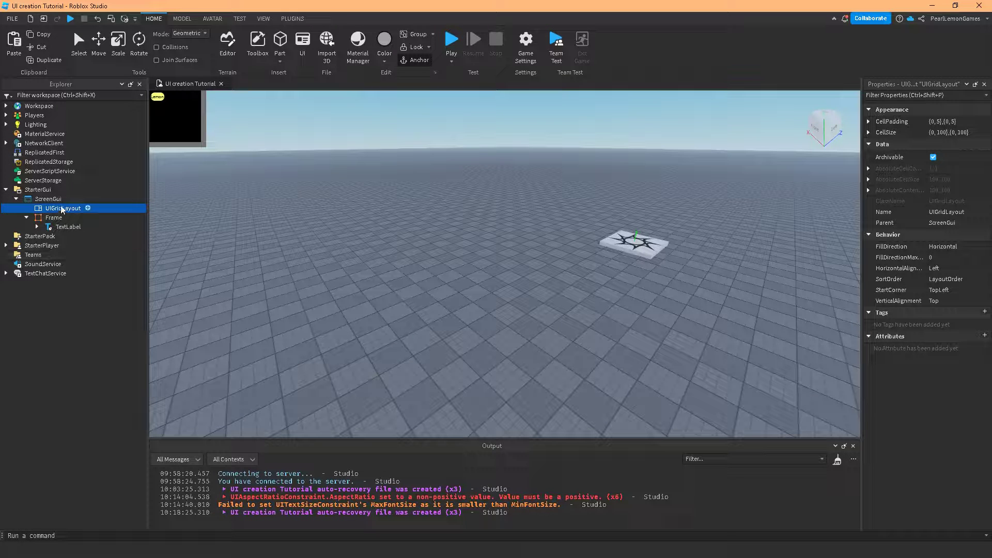
pyautogui.moveTo(61, 206); pyautogui.dragTo(37, 217)
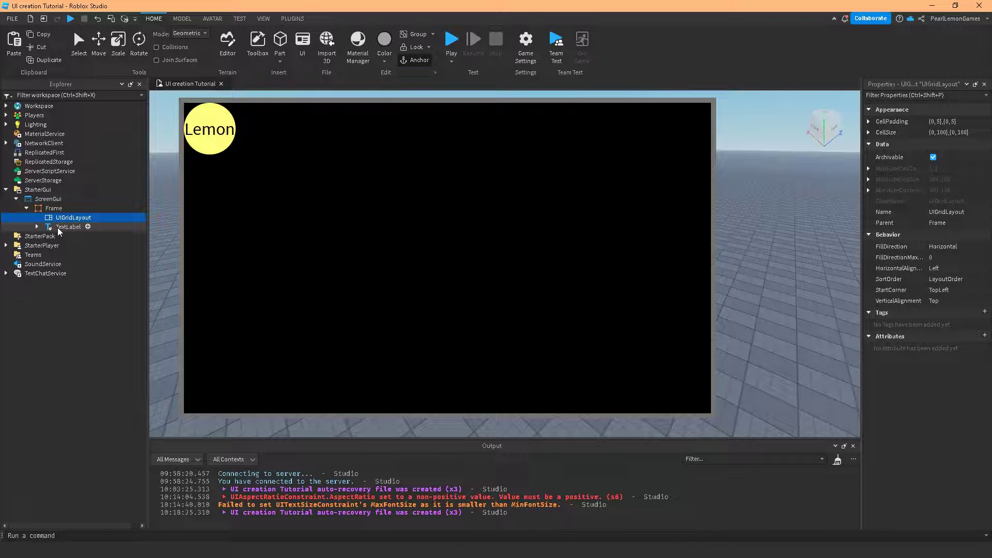
pyautogui.click(57, 228)
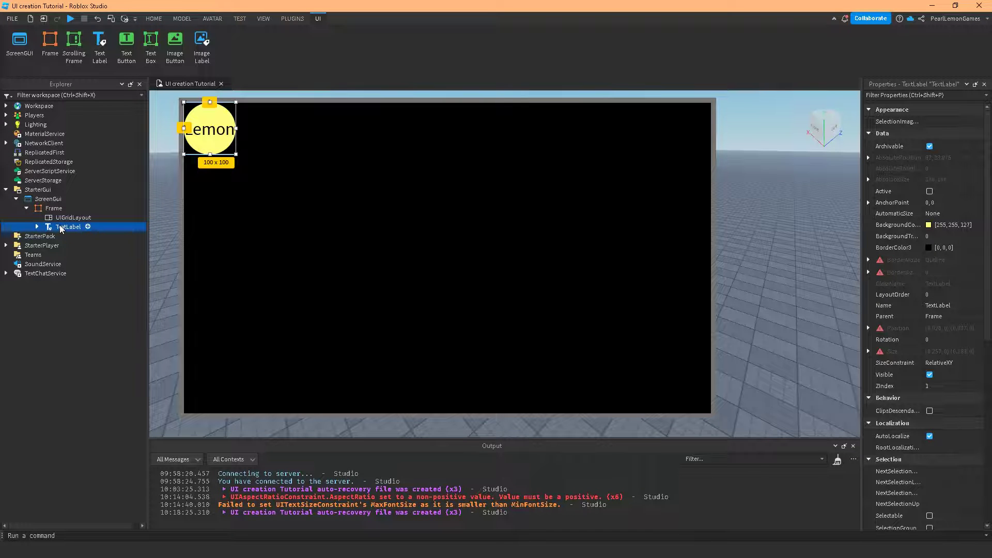
# Remove the UIGridLayout from the Frame and duplicate the Lemon label into several copies
pyautogui.click(60, 220)
pyautogui.press('Delete')
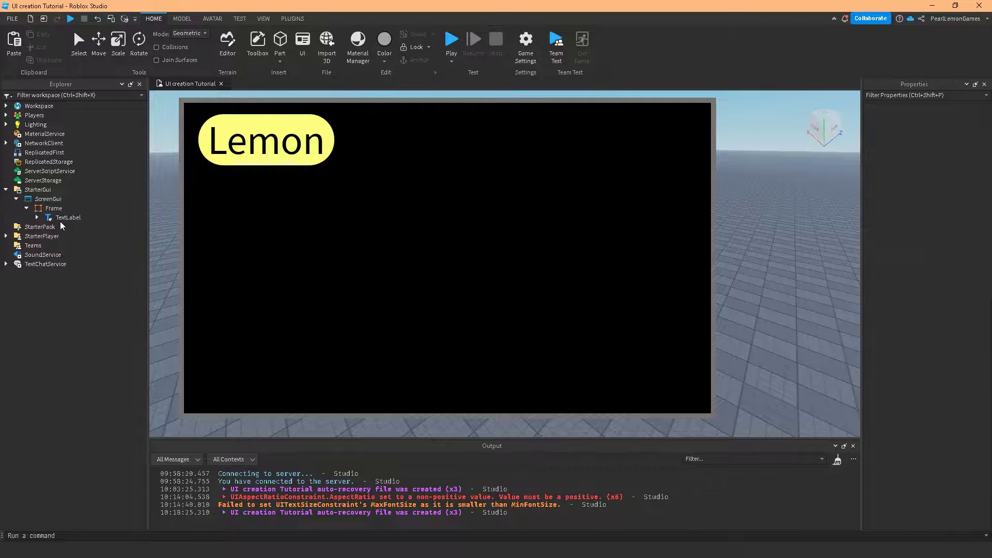
pyautogui.click(60, 219)
pyautogui.hotkey('ctrl', 'd')
pyautogui.hotkey('ctrl', 'd')
pyautogui.hotkey('ctrl', 'd')
pyautogui.hotkey('ctrl', 'd')
pyautogui.hotkey('ctrl', 'd')
pyautogui.hotkey('ctrl', 'd')
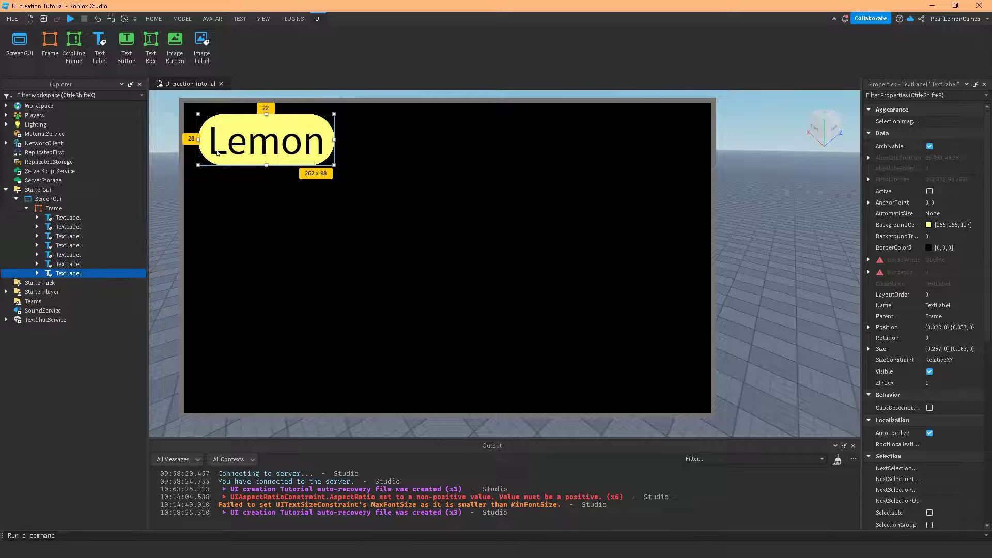
pyautogui.moveTo(235, 152); pyautogui.dragTo(383, 325)
pyautogui.moveTo(269, 137); pyautogui.dragTo(289, 294)
# Paste the UIGridLayout back into the Frame
pyautogui.click(51, 207)
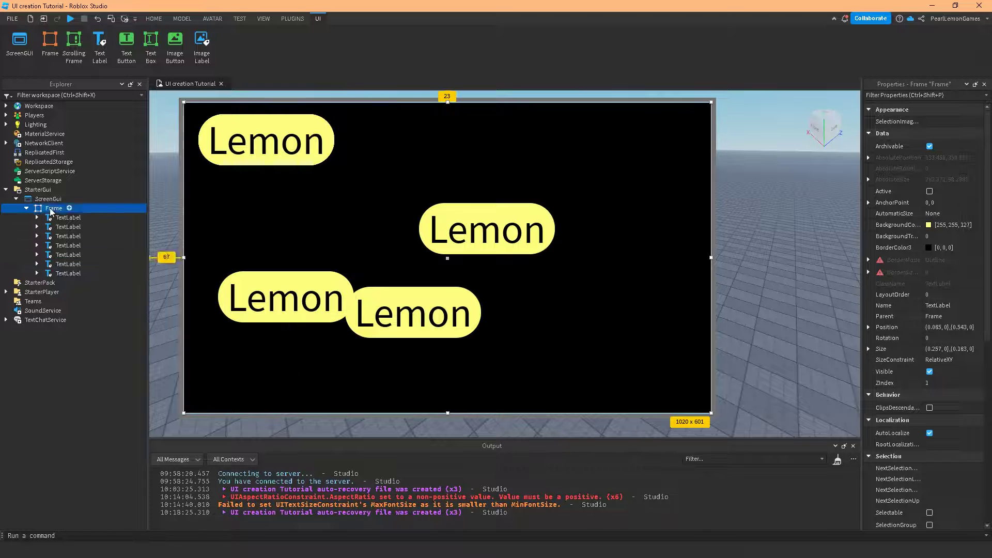
pyautogui.rightClick(51, 208)
pyautogui.click(78, 29)
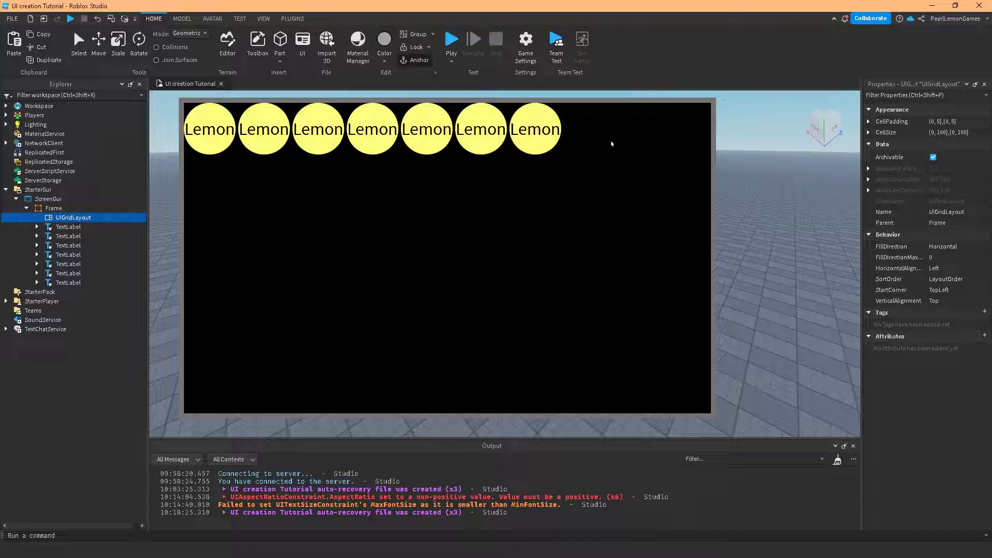
# Set both the X and Y CellPadding offsets of the UIGridLayout to 0
pyautogui.click(868, 122)
pyautogui.click(868, 154)
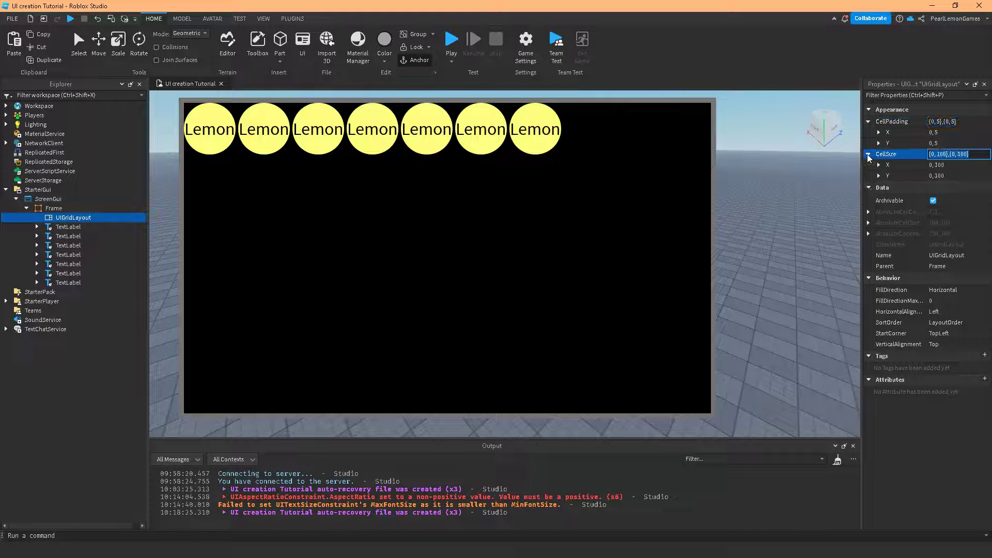
pyautogui.click(880, 132)
pyautogui.click(879, 133)
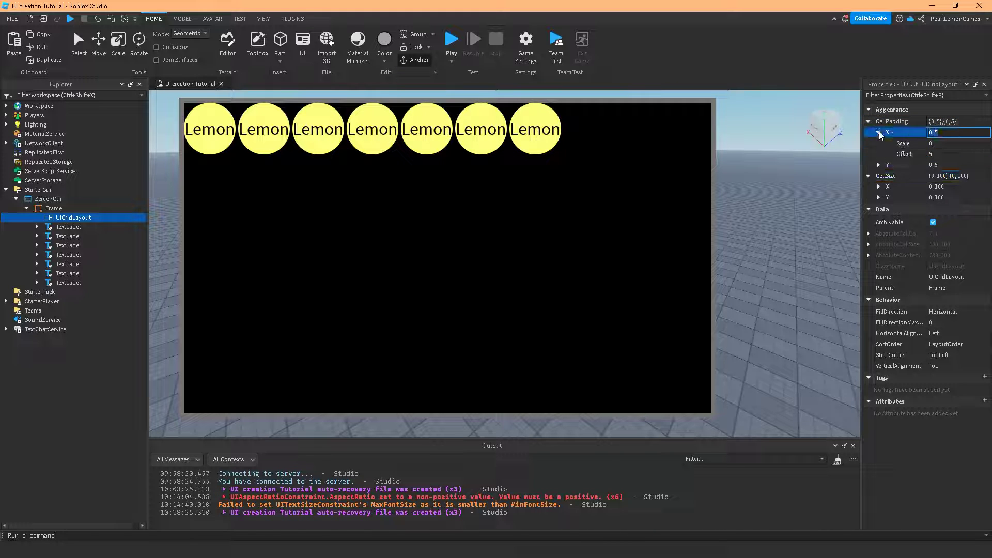
pyautogui.click(879, 164)
pyautogui.click(879, 165)
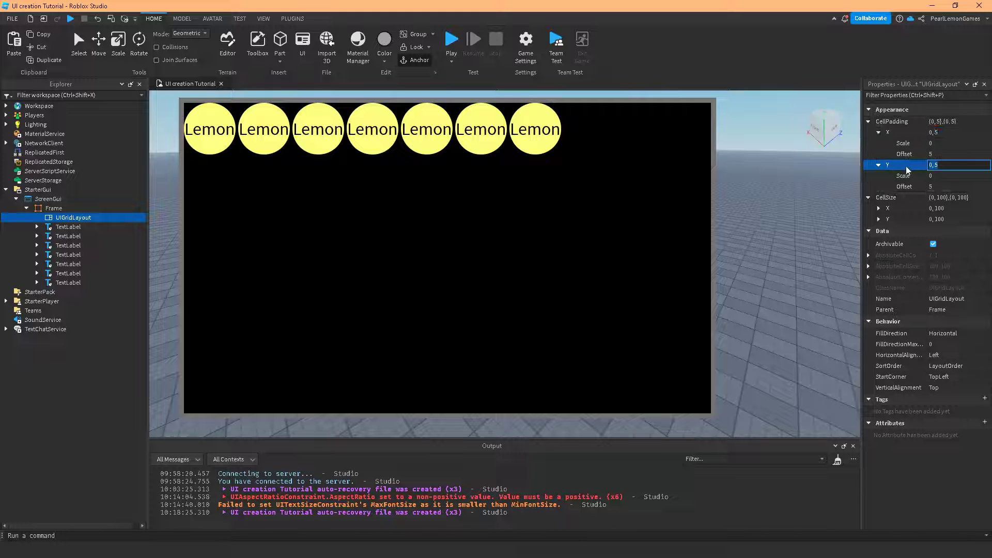
pyautogui.click(938, 187)
pyautogui.write('0')
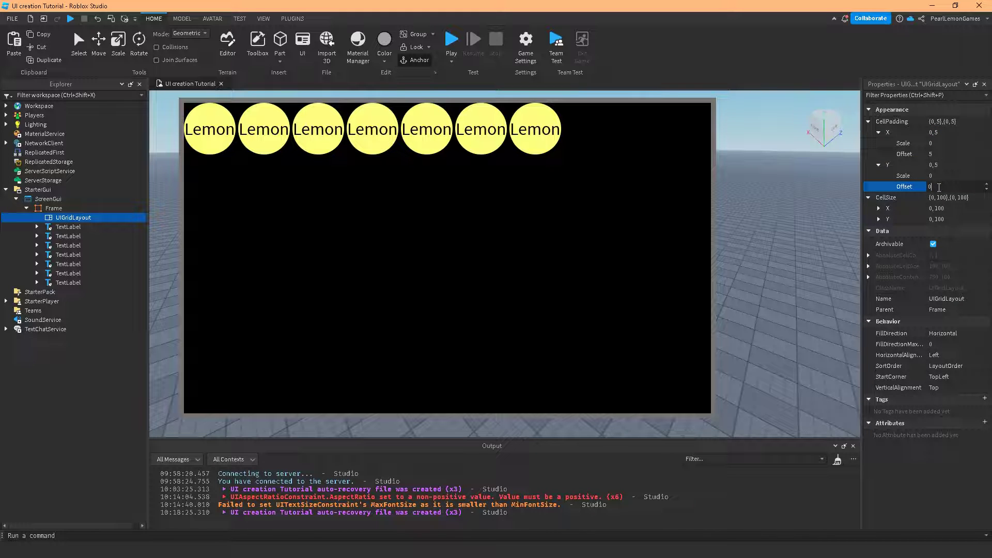
pyautogui.click(941, 153)
pyautogui.write('0')
pyautogui.press('Return')
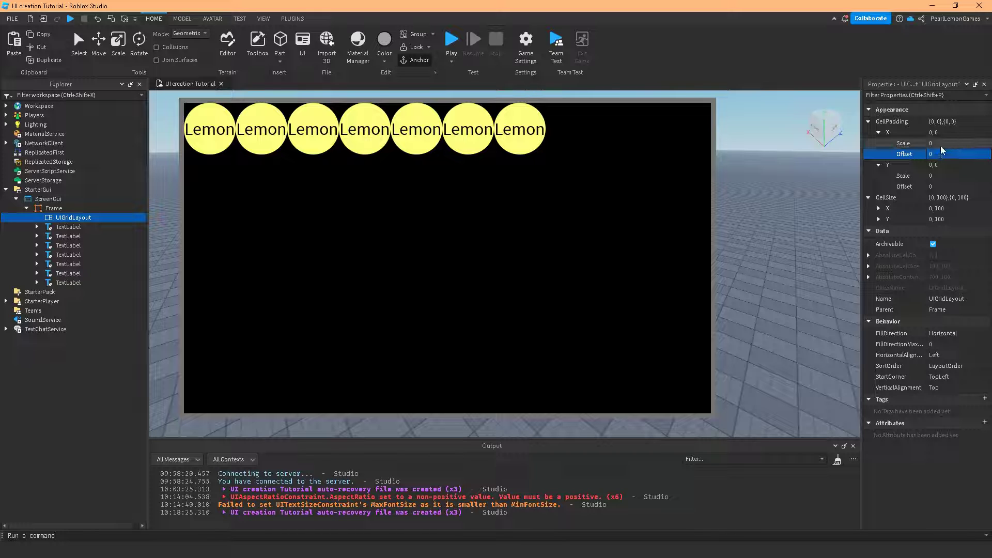
# Set the CellPadding X scale to 0.01, after first trying 0.1
pyautogui.click(940, 146)
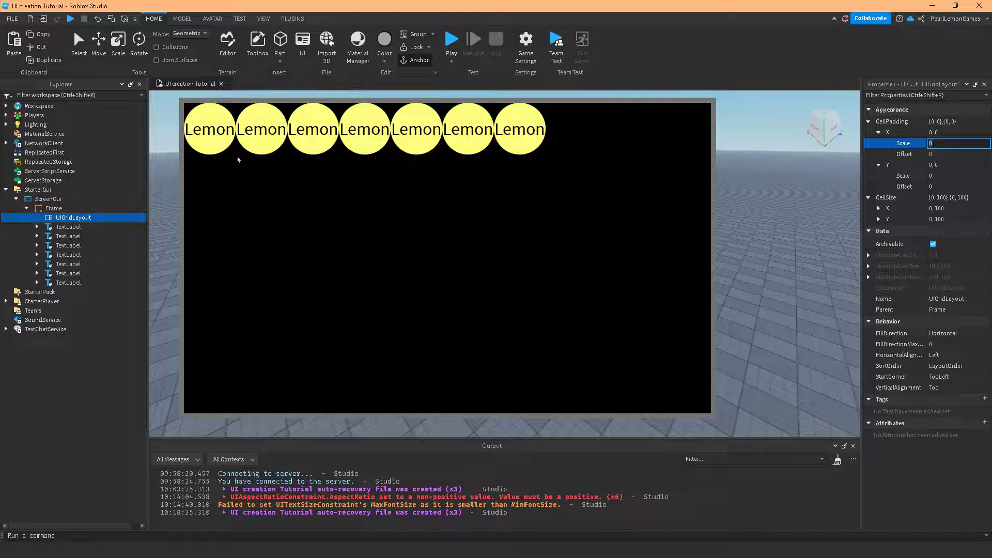
pyautogui.press('BackSpace')
pyautogui.write('0.1')
pyautogui.press('Return')
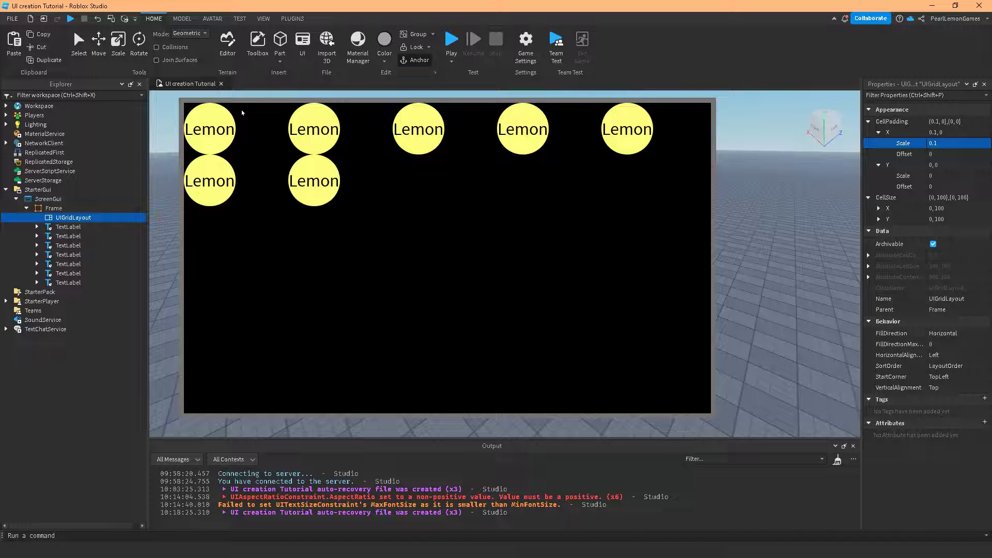
pyautogui.click(959, 144)
pyautogui.write('0.01')
pyautogui.press('Return')
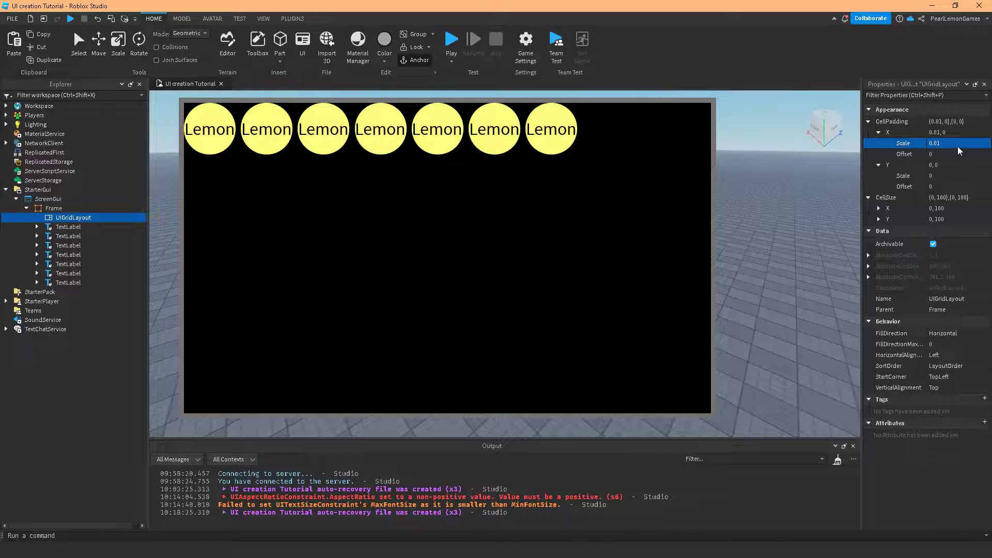
# Set the CellPadding X scale to 0.3, after trying 1, 0.1 and 0.2
pyautogui.click(957, 145)
pyautogui.doubleClick(959, 146)
pyautogui.click(958, 146)
pyautogui.write('1')
pyautogui.press('Return')
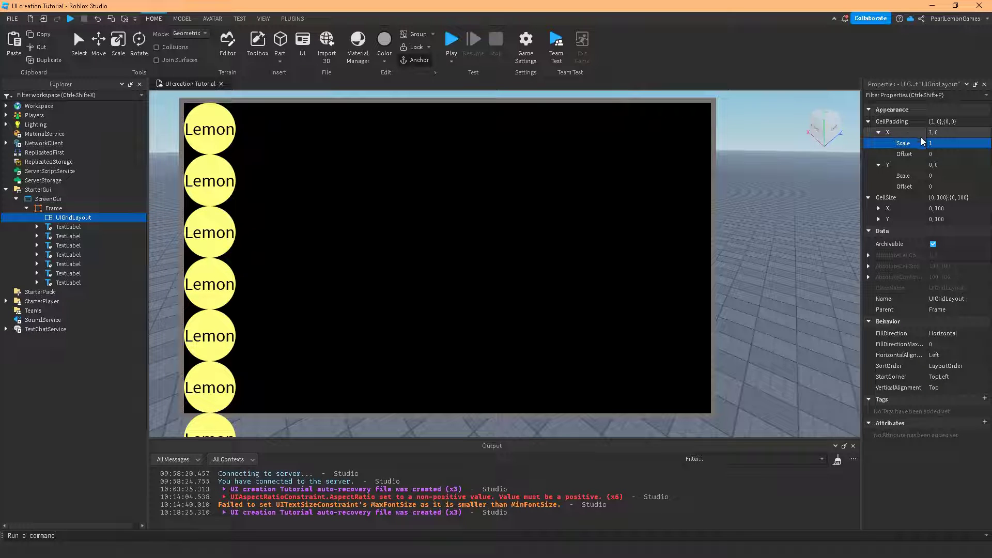
pyautogui.click(941, 146)
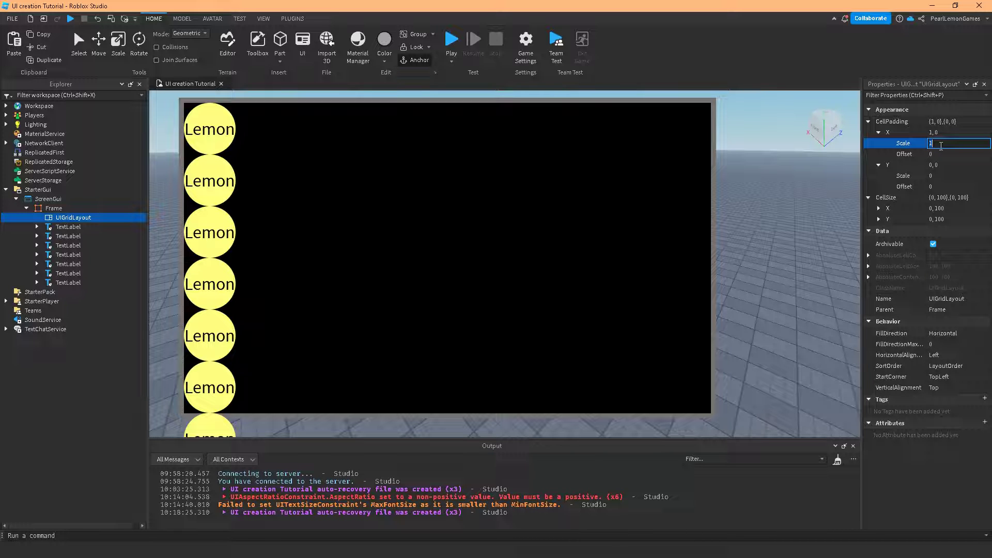
pyautogui.write('0.')
pyautogui.press('Return')
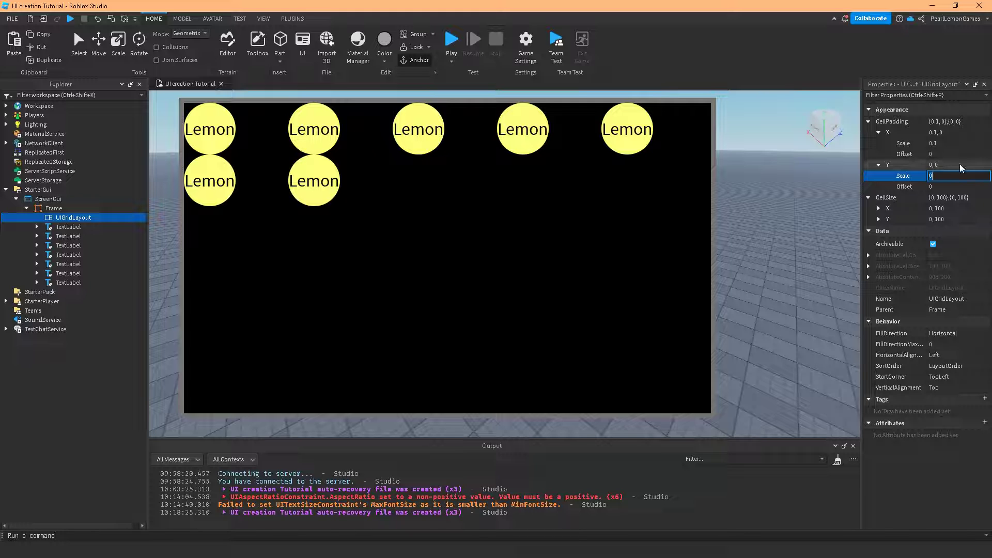
pyautogui.click(942, 143)
pyautogui.write('2')
pyautogui.press('Return')
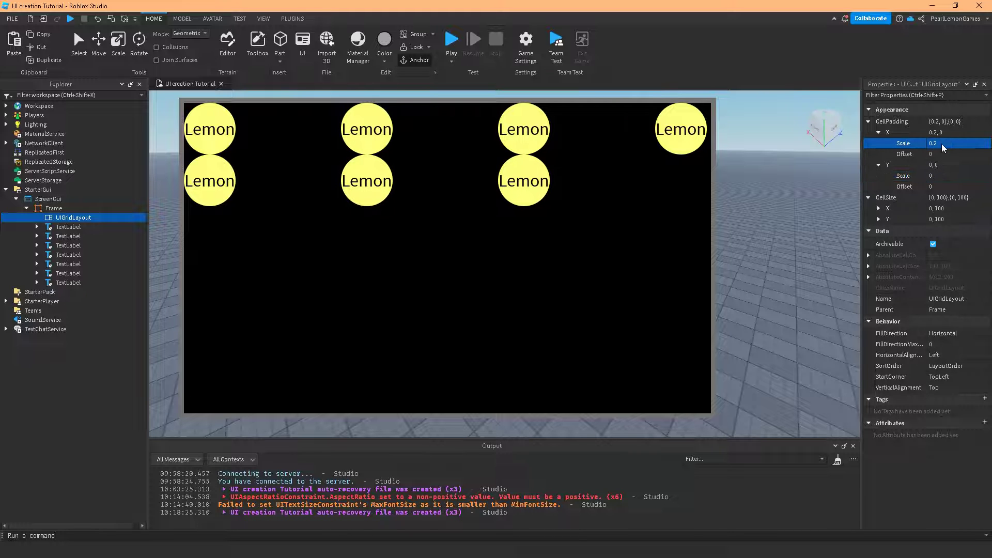
pyautogui.write('0.3')
pyautogui.press('Return')
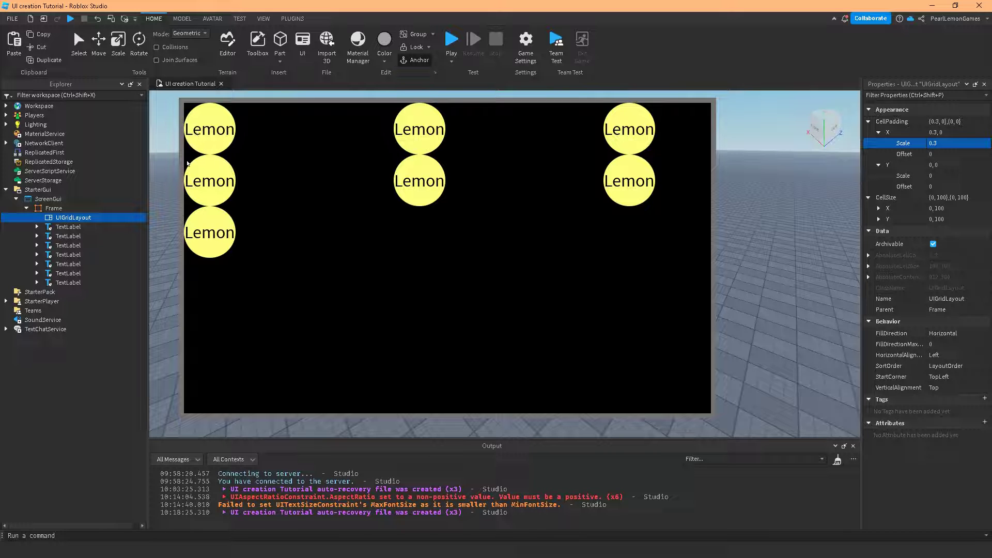
# Set the CellPadding Y scale to 0.05
pyautogui.click(955, 177)
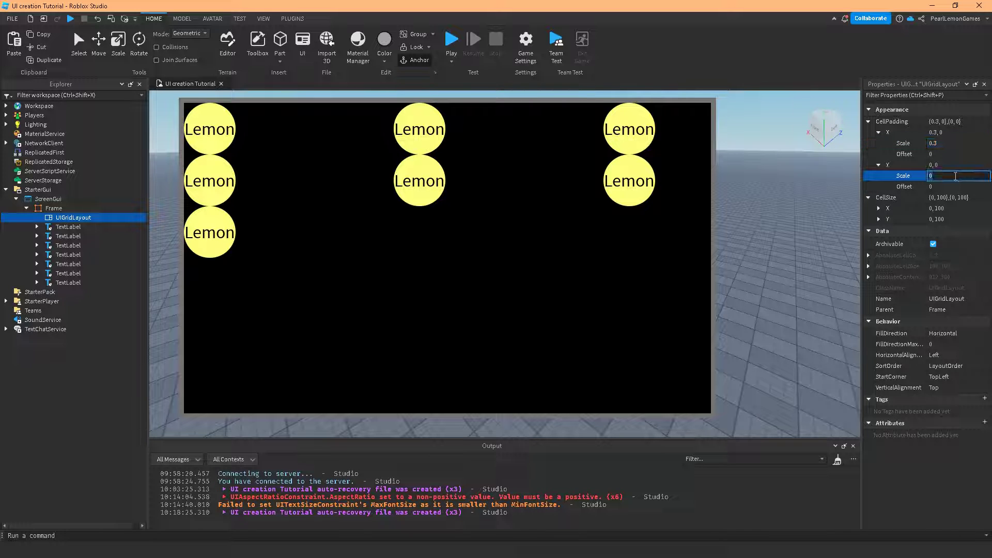
pyautogui.write('0.05')
pyautogui.press('Return')
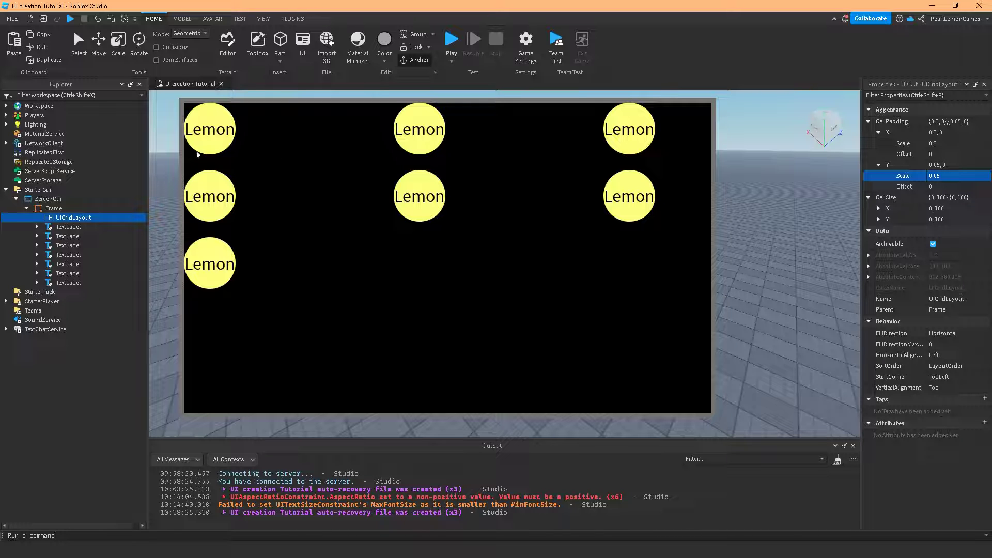
pyautogui.click(60, 227)
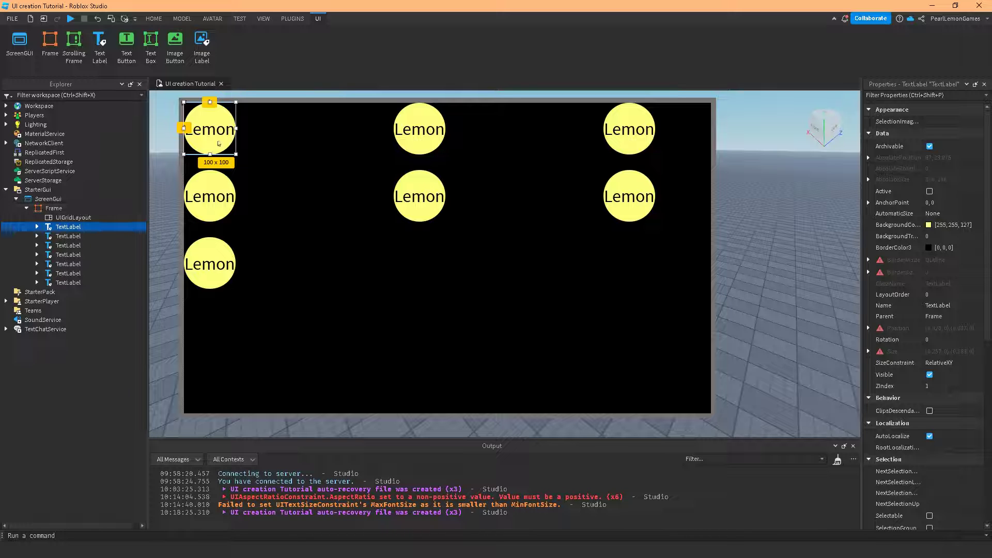
pyautogui.click(64, 218)
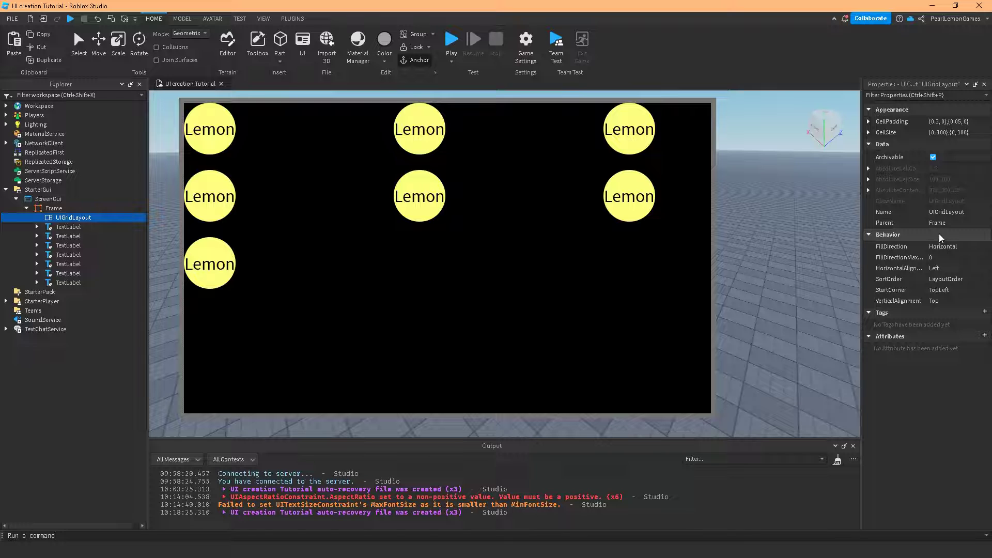
# Set the UIGridLayout CellSize X offset to 0 and X scale to 0.05
pyautogui.click(869, 133)
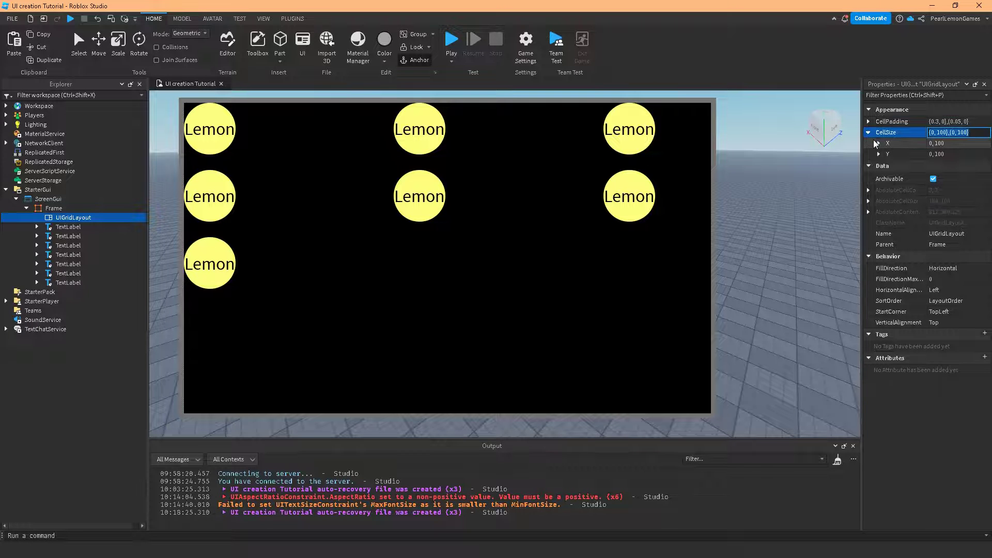
pyautogui.click(878, 143)
pyautogui.click(879, 175)
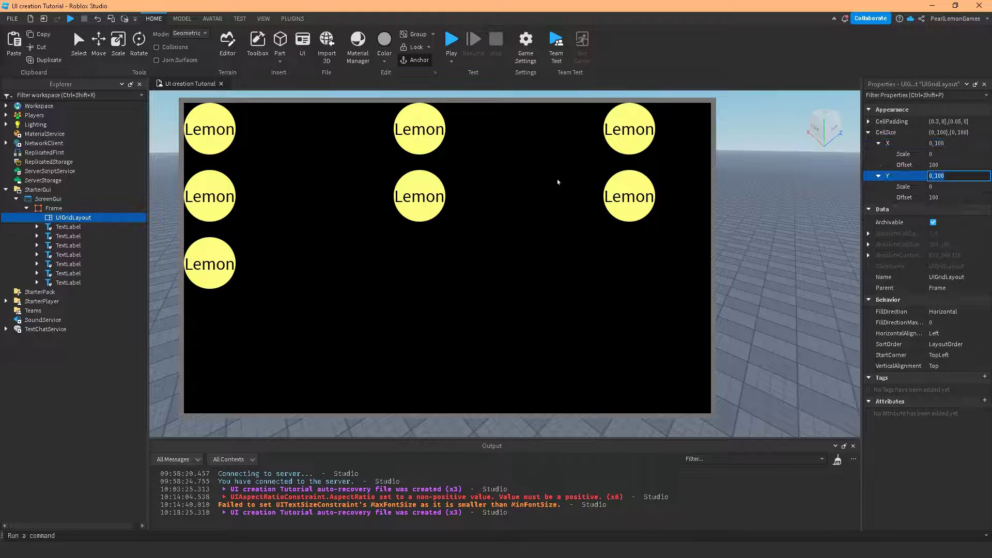
pyautogui.click(65, 227)
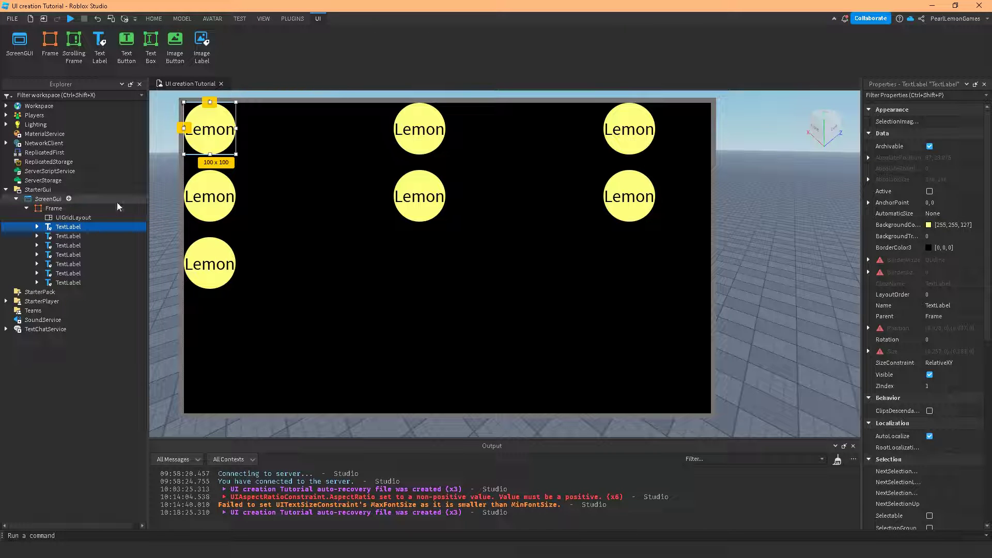
pyautogui.click(72, 217)
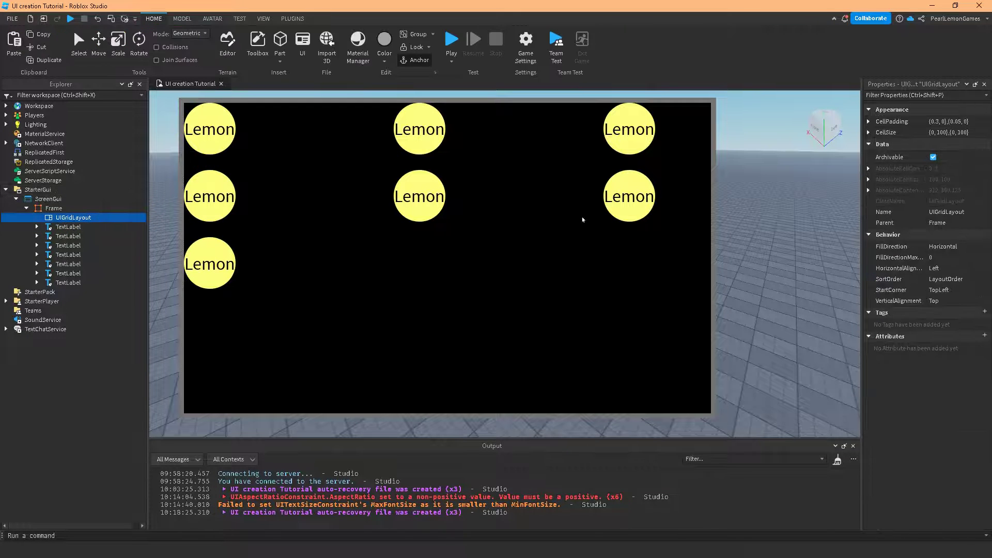
pyautogui.click(869, 132)
pyautogui.click(878, 144)
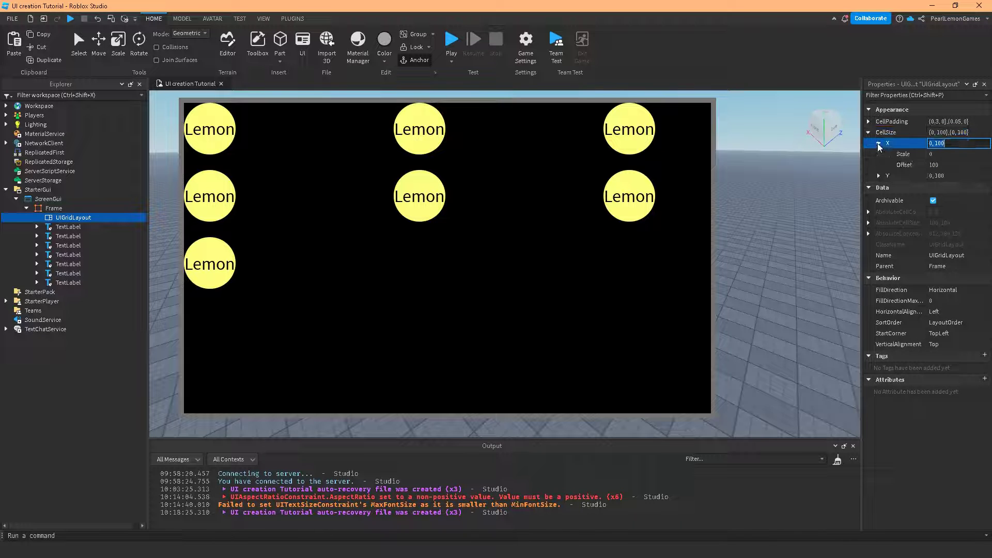
pyautogui.click(879, 176)
pyautogui.click(938, 164)
pyautogui.write('0')
pyautogui.press('Return')
pyautogui.click(949, 152)
pyautogui.write('.05')
pyautogui.press('Return')
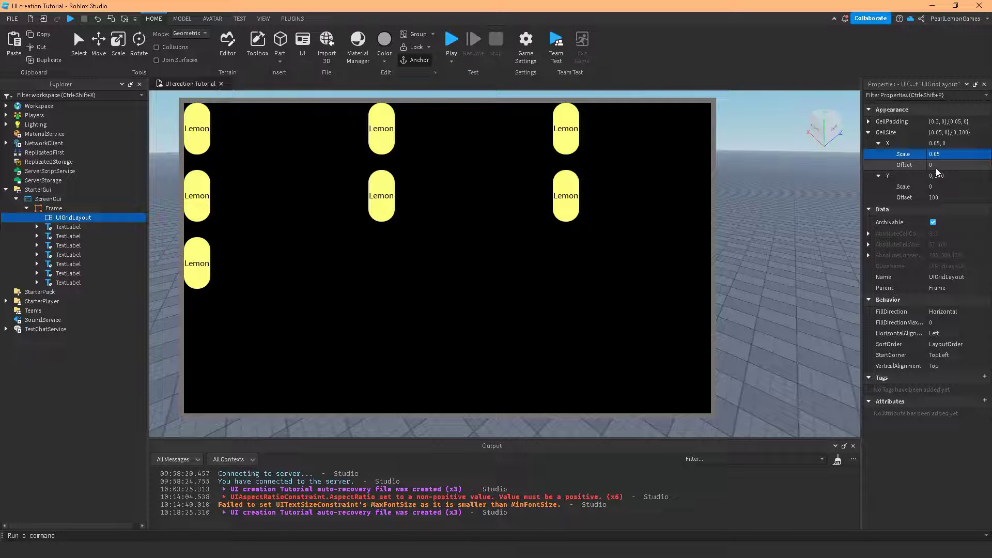
# Set the CellSize Y offset to 0 and Y scale to 0.1
pyautogui.click(957, 198)
pyautogui.write('0')
pyautogui.press('Return')
pyautogui.click(958, 187)
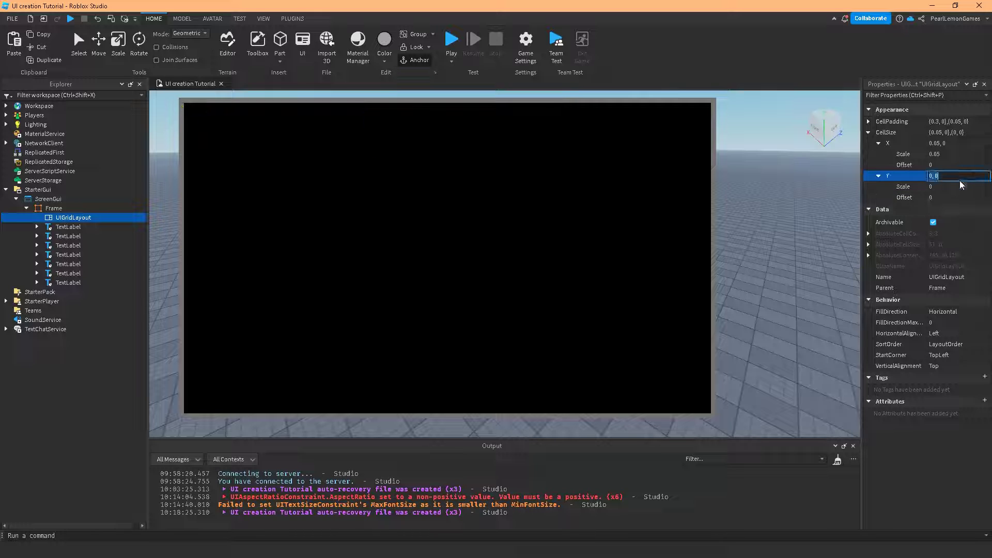
pyautogui.write('0.05')
pyautogui.press('Return')
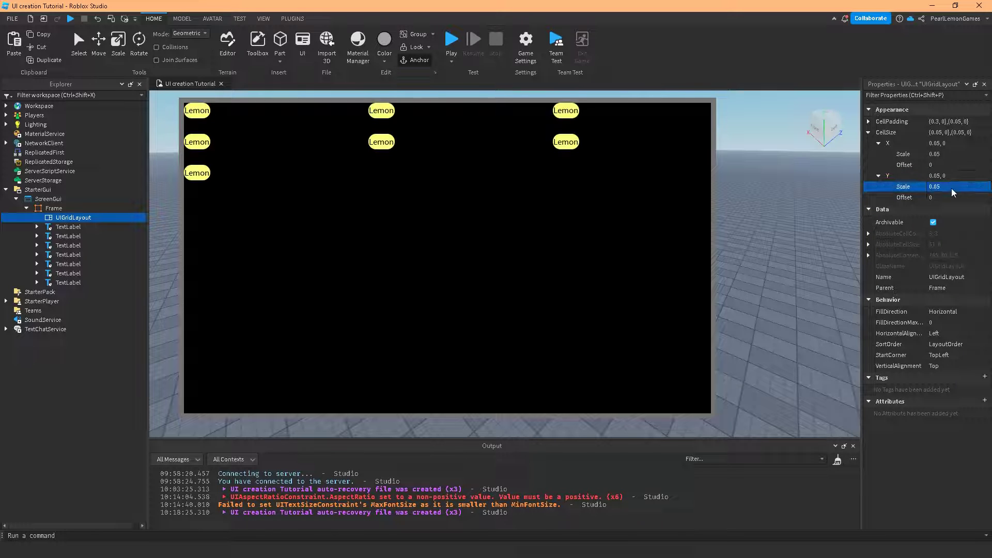
pyautogui.click(951, 186)
pyautogui.write('0.1')
pyautogui.press('Return')
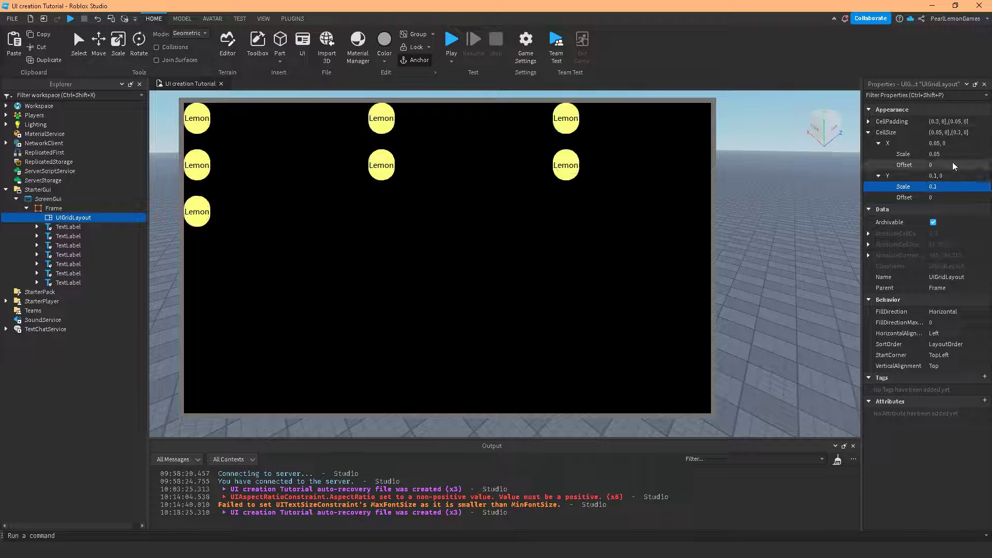
# Raise the CellSize X scale to 0.1 and check a Lemon label's size
pyautogui.click(948, 153)
pyautogui.write('0.1')
pyautogui.press('Return')
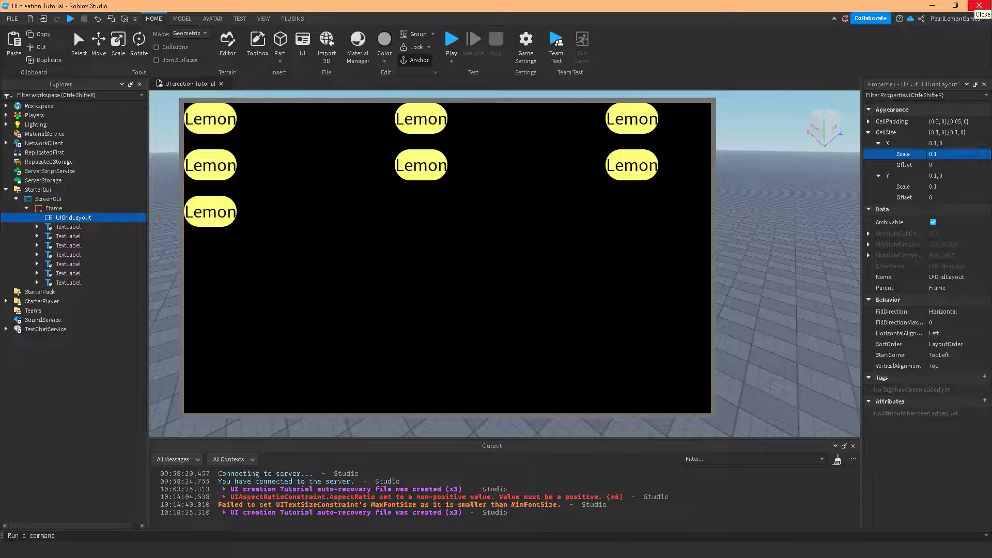
pyautogui.click(67, 227)
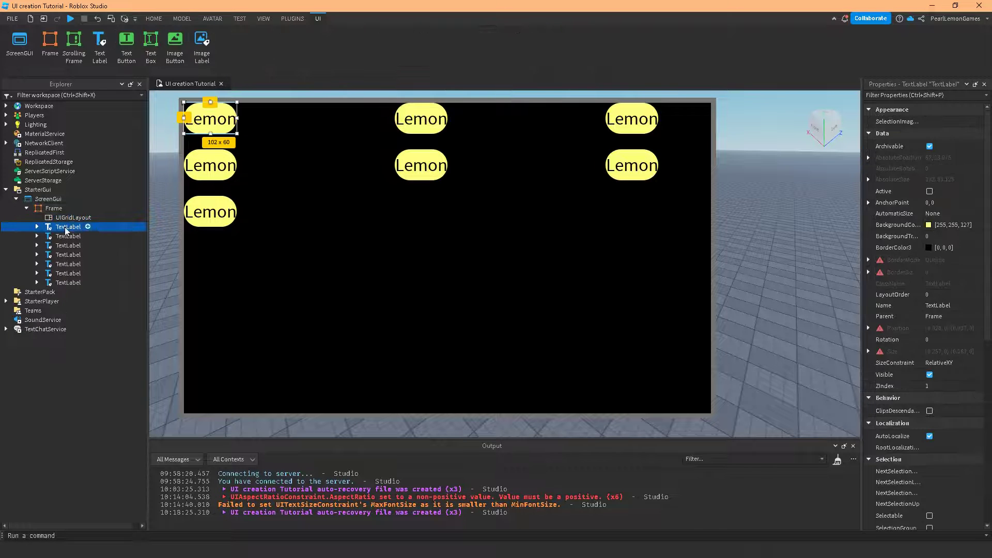
pyautogui.click(70, 218)
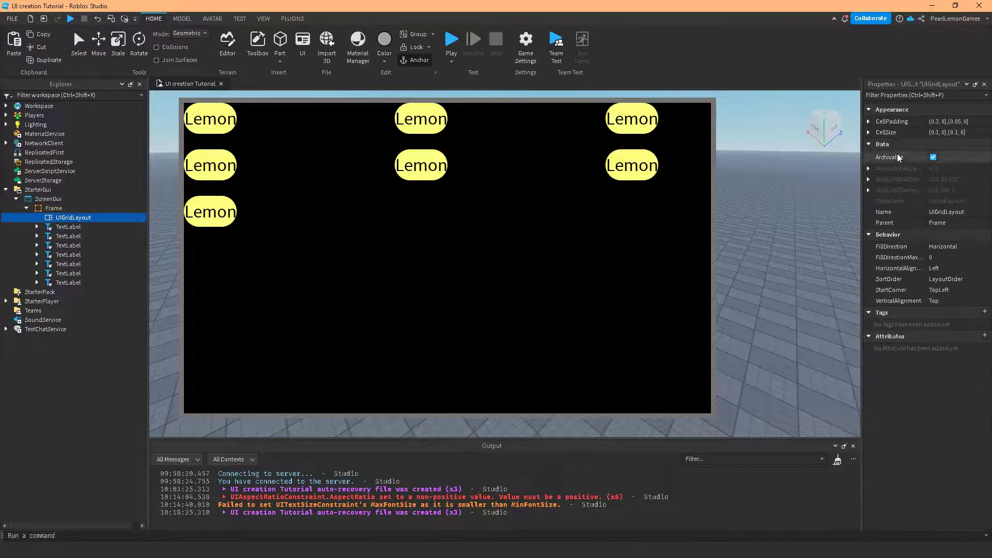
pyautogui.click(869, 133)
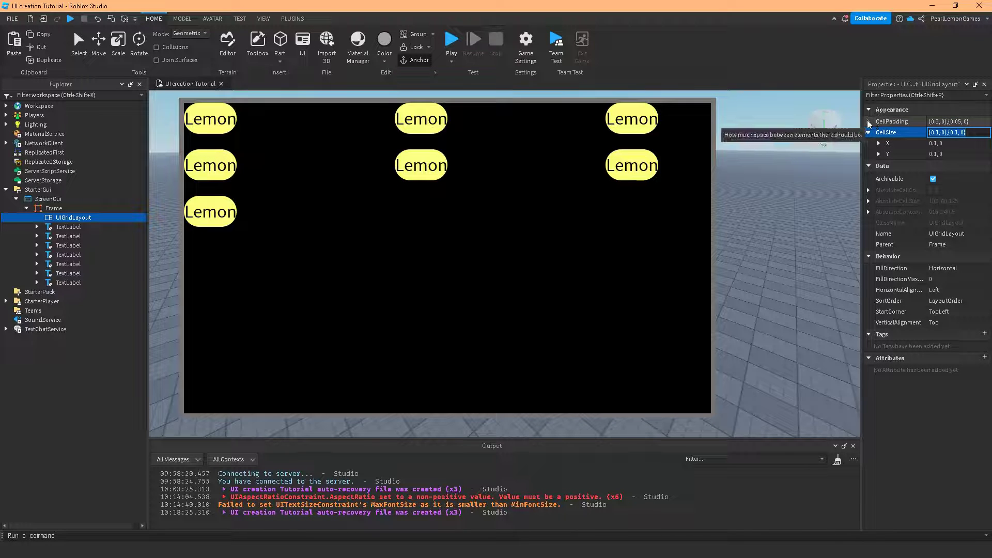
pyautogui.click(868, 122)
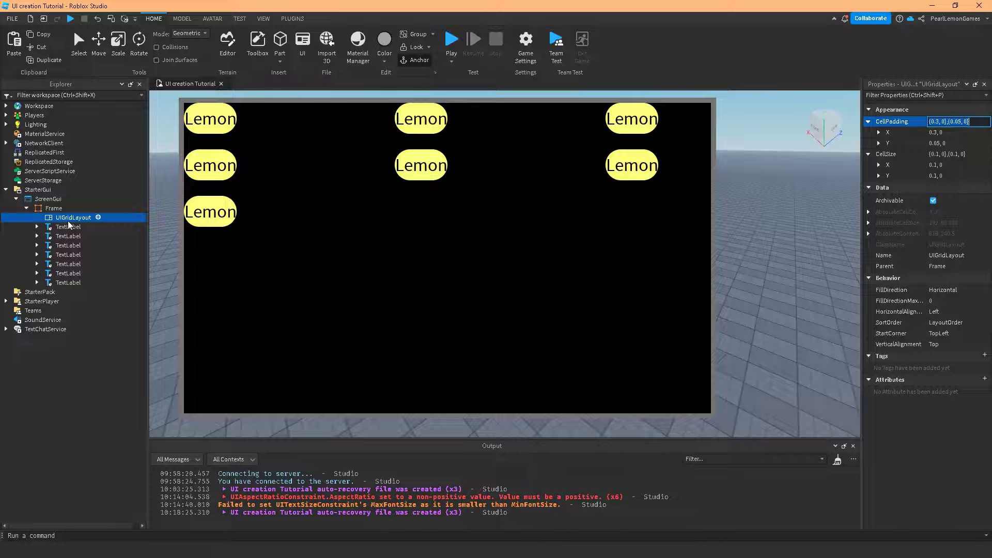
pyautogui.click(961, 292)
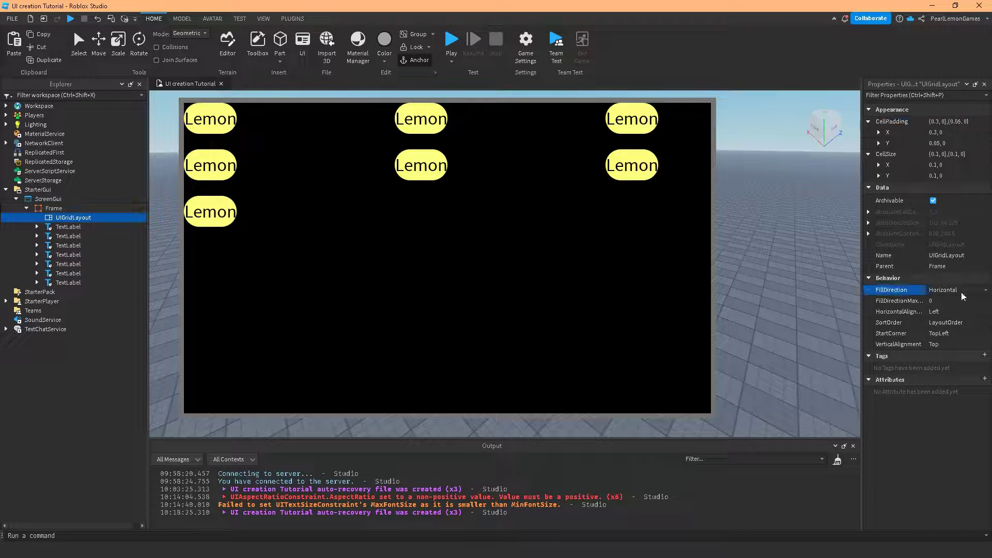
pyautogui.click(938, 307)
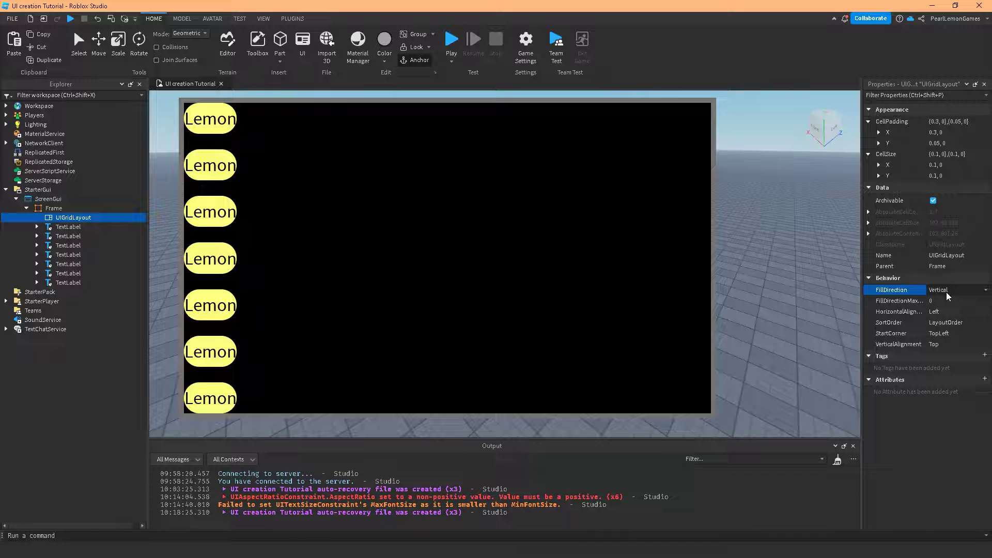
pyautogui.click(947, 292)
pyautogui.click(944, 300)
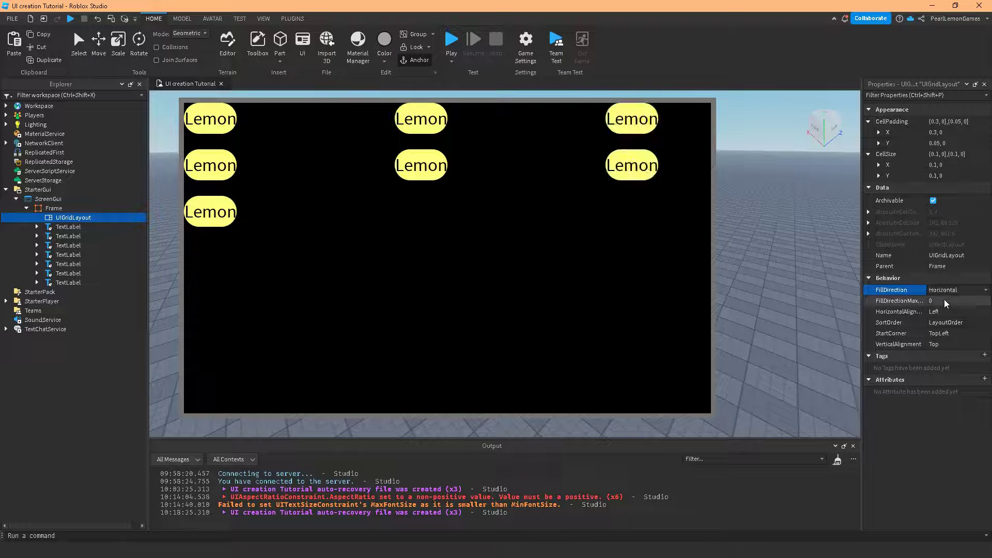
pyautogui.click(944, 300)
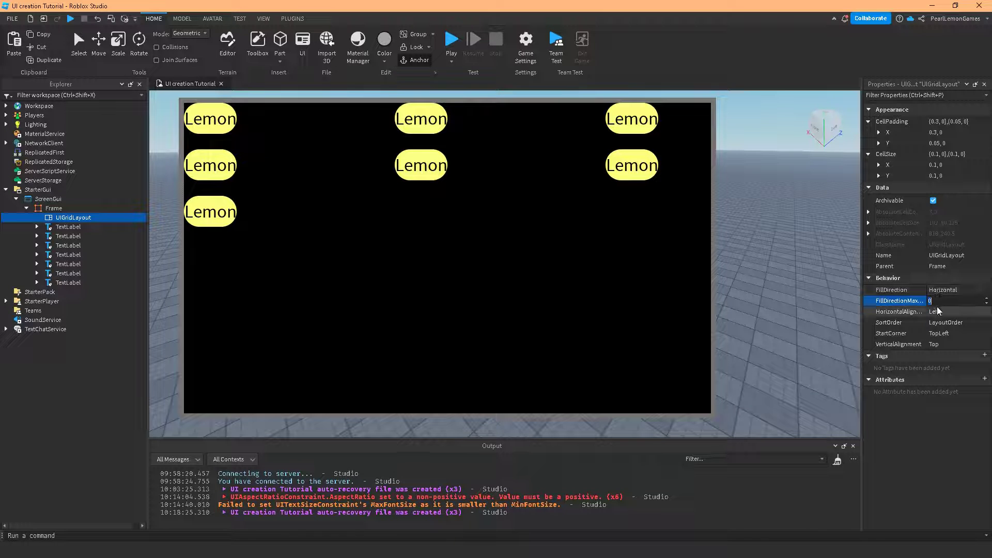
pyautogui.write('2')
pyautogui.press('Return')
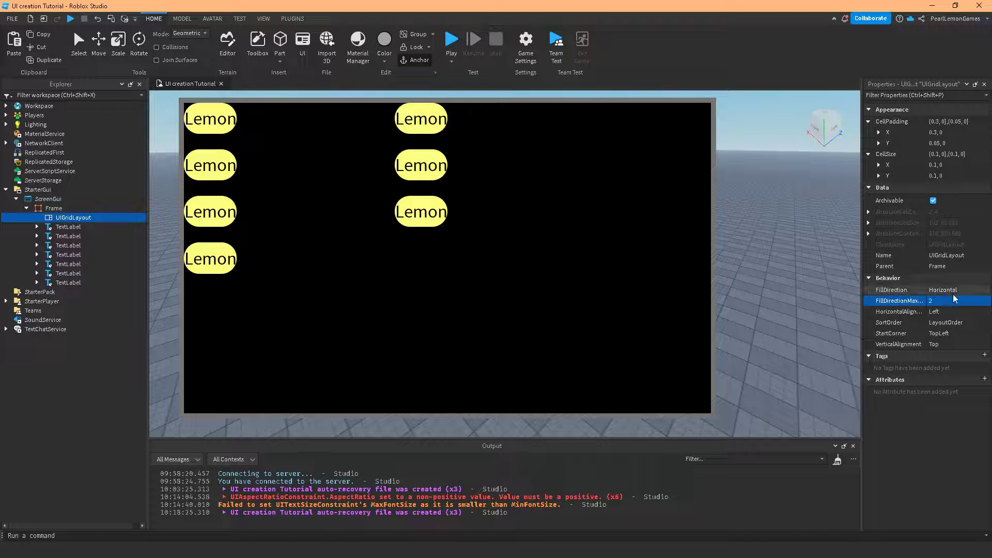
pyautogui.click(941, 302)
pyautogui.write('1')
pyautogui.press('Return')
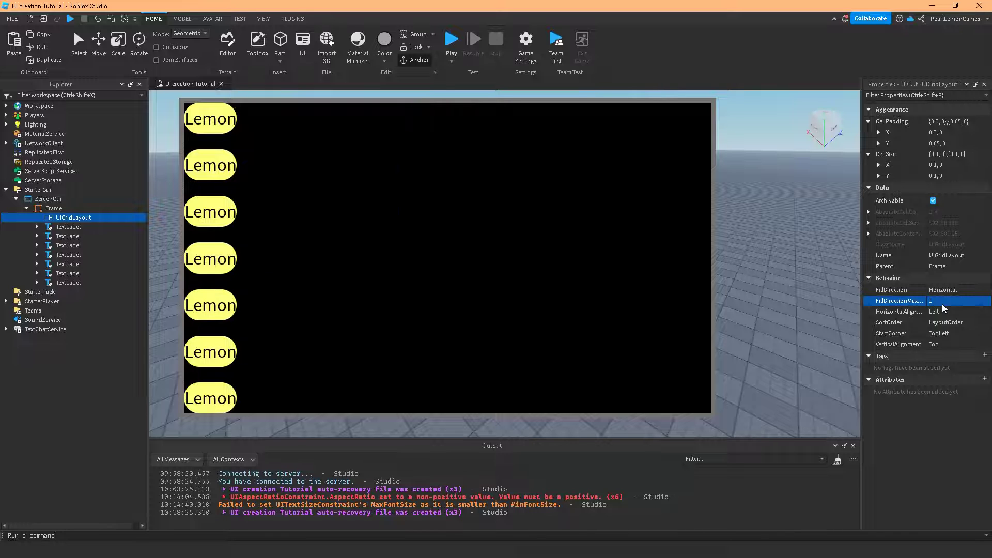
pyautogui.click(941, 304)
pyautogui.write('0')
pyautogui.press('Return')
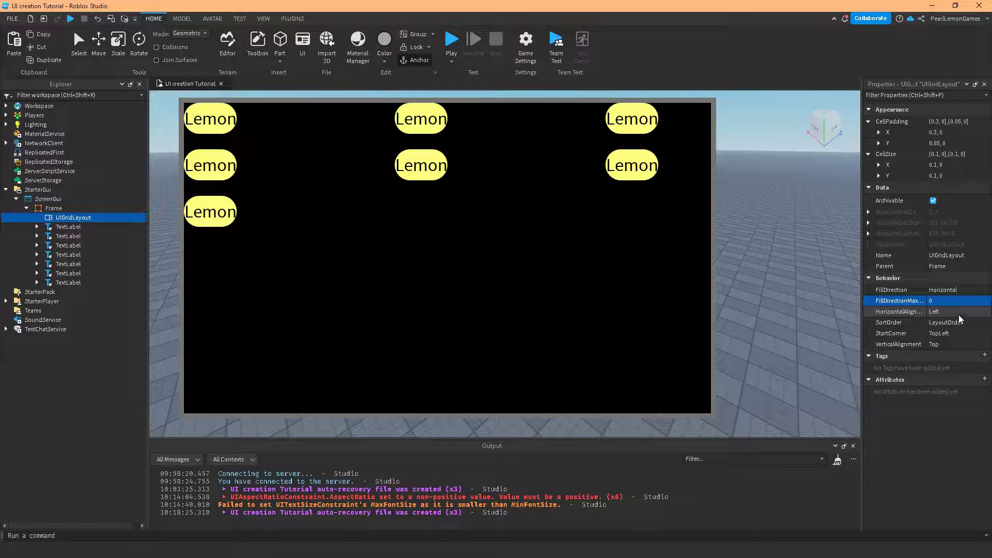
# Set FillDirectionMaxCells to 2 and HorizontalAlignment to Center
pyautogui.click(950, 302)
pyautogui.write('2')
pyautogui.press('Return')
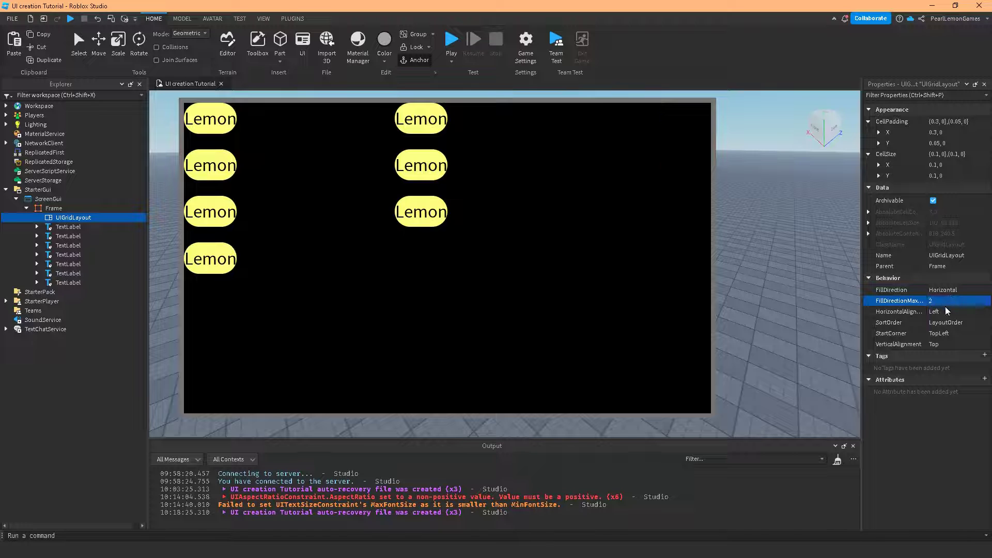
pyautogui.click(945, 311)
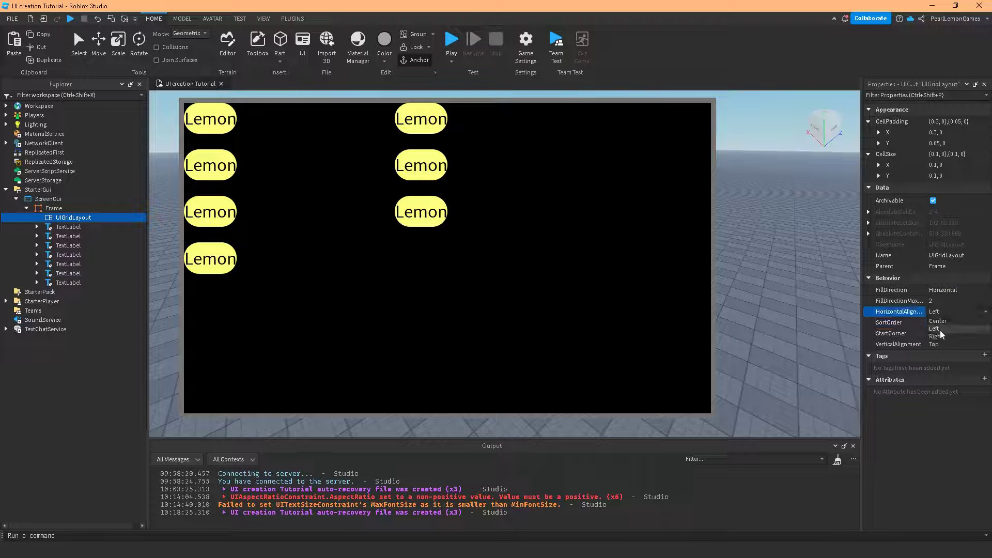
pyautogui.click(935, 336)
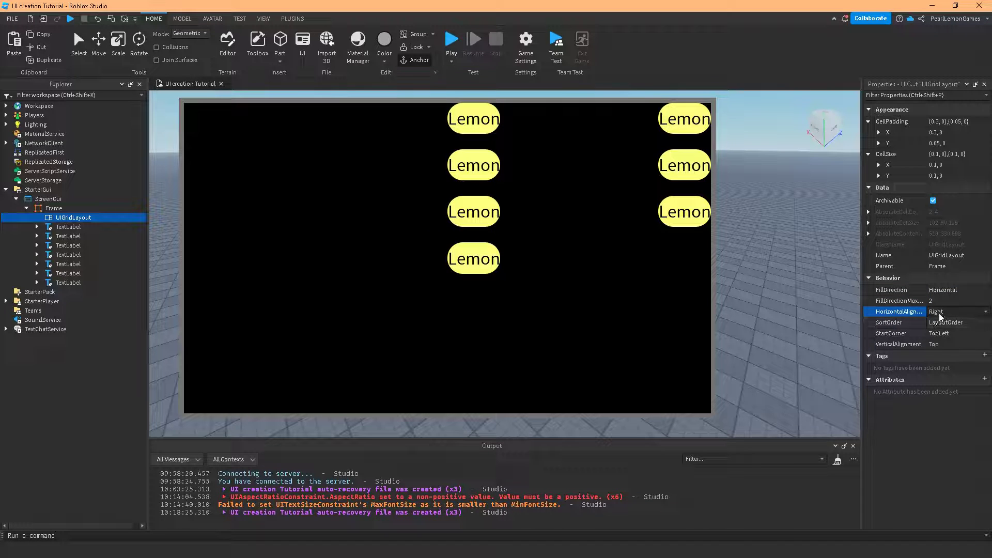
pyautogui.click(939, 313)
pyautogui.click(943, 323)
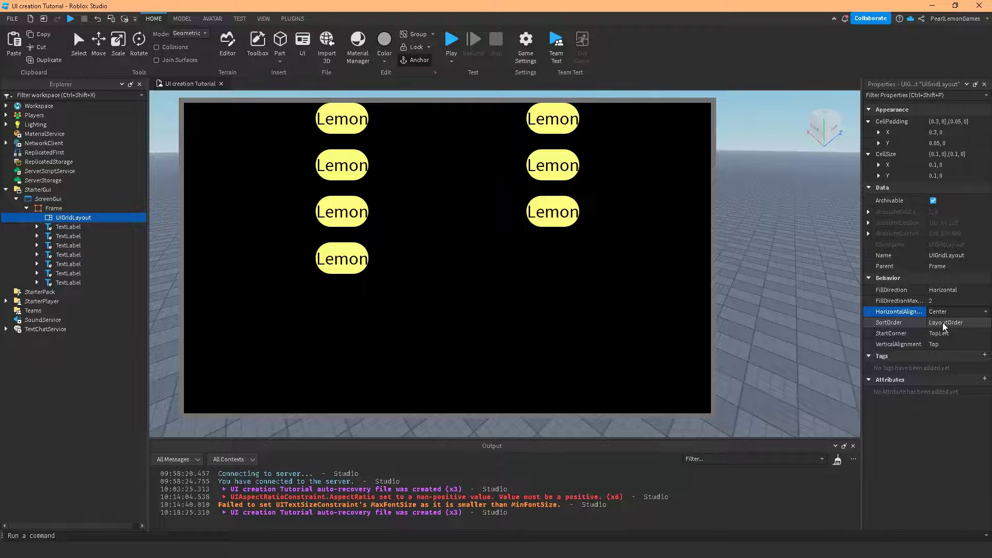
# Set StartCorner to TopRight, after trying BottomLeft and BottomRight
pyautogui.click(939, 333)
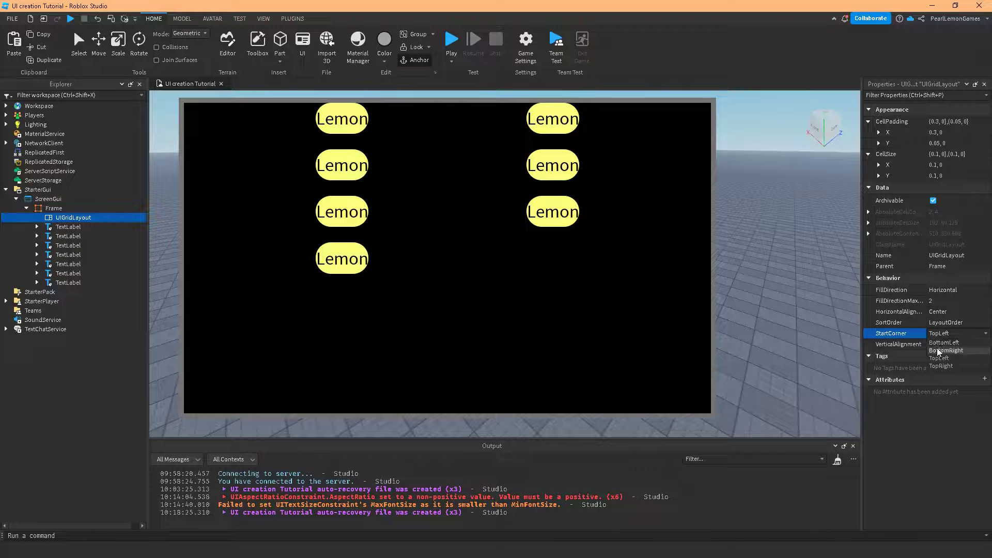
pyautogui.click(939, 342)
pyautogui.click(938, 333)
pyautogui.click(943, 352)
pyautogui.click(947, 333)
pyautogui.click(941, 367)
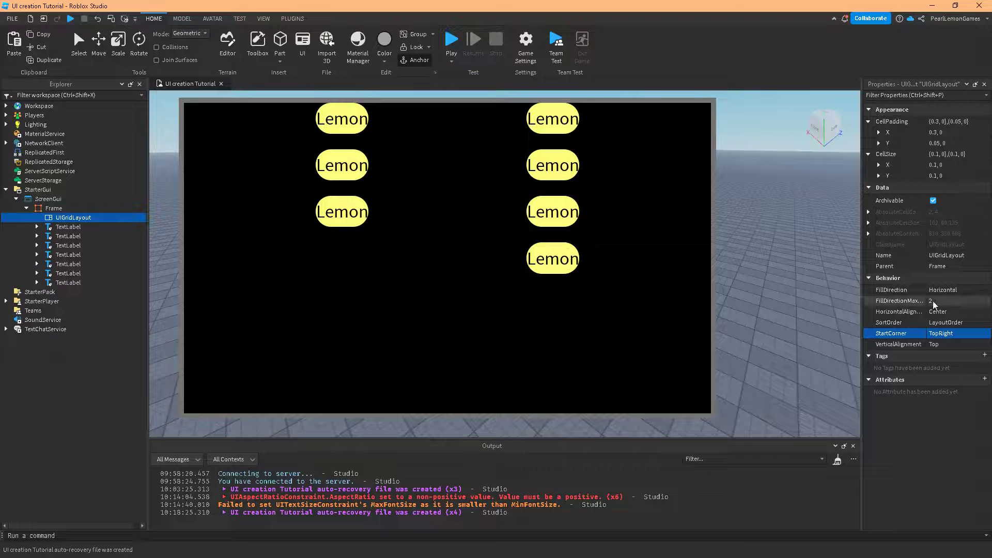
pyautogui.click(953, 334)
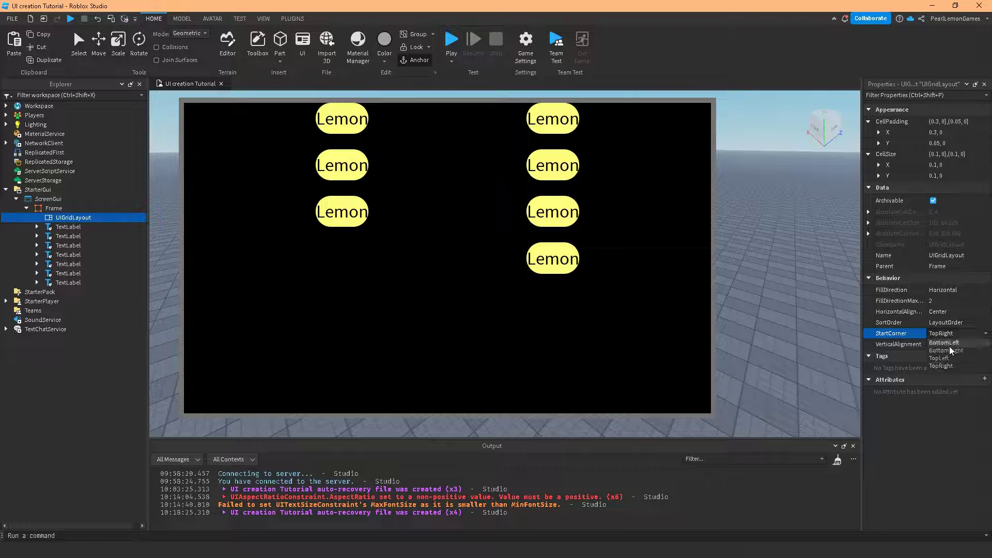
pyautogui.click(948, 349)
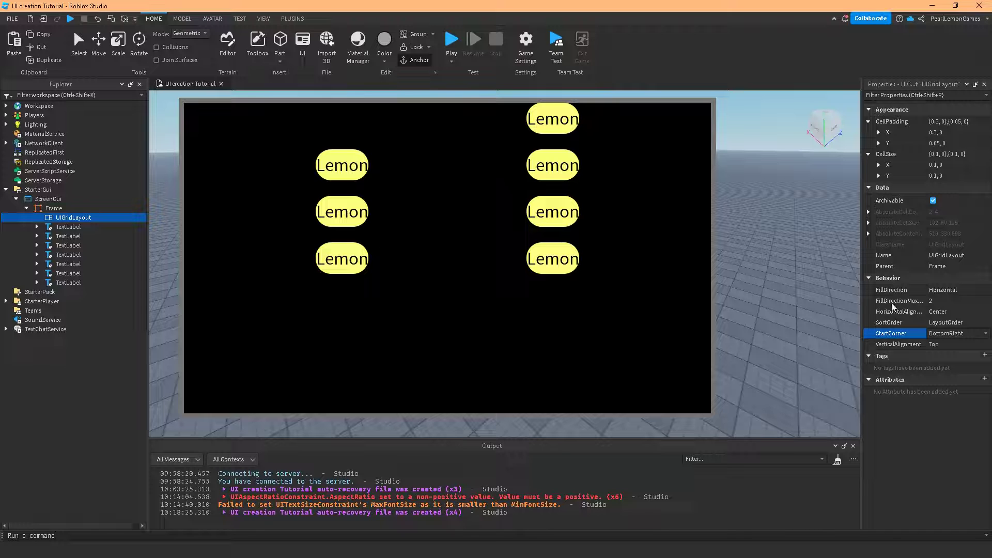
pyautogui.click(968, 337)
pyautogui.click(947, 363)
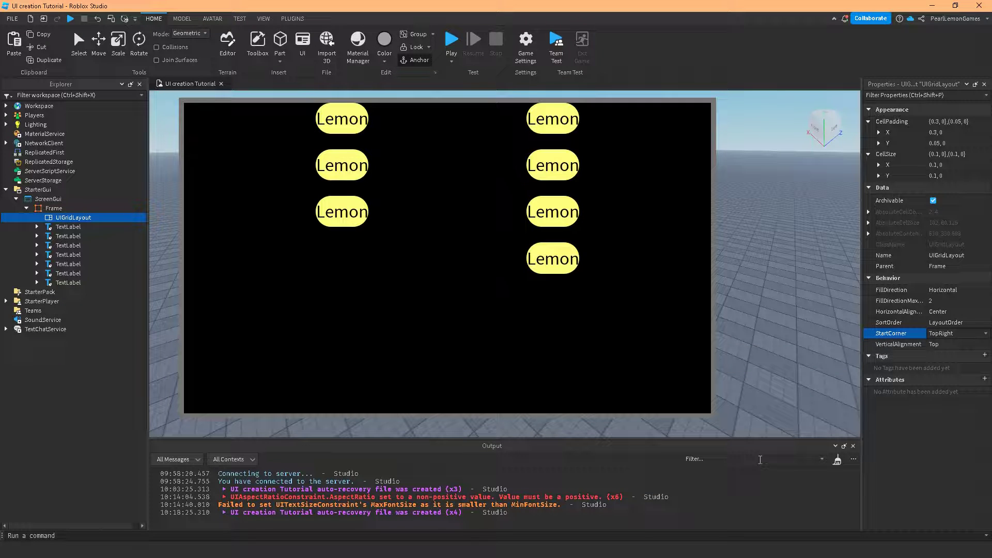
# Set the UIGridLayout VerticalAlignment to Bottom, after comparing it with Center
pyautogui.click(960, 342)
pyautogui.click(960, 343)
pyautogui.click(957, 357)
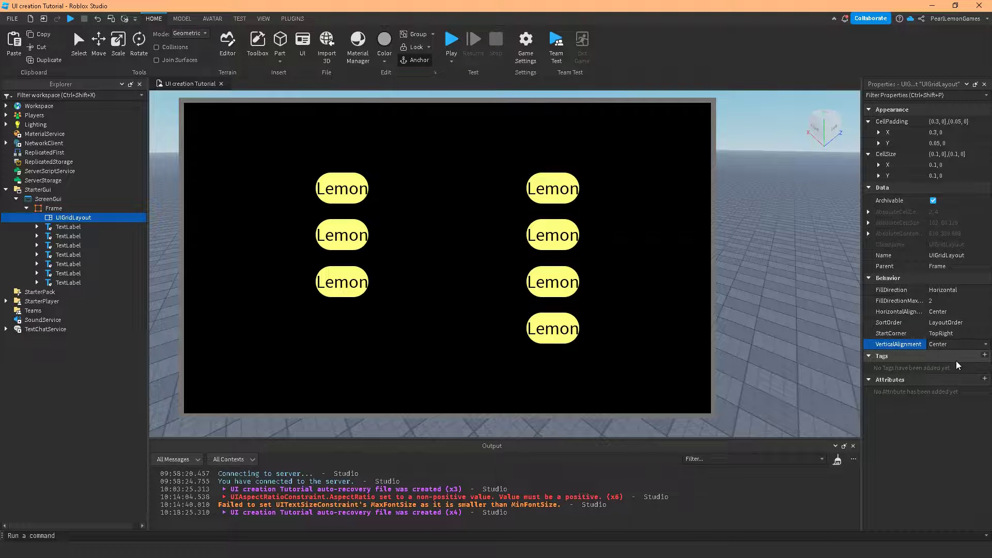
pyautogui.click(954, 347)
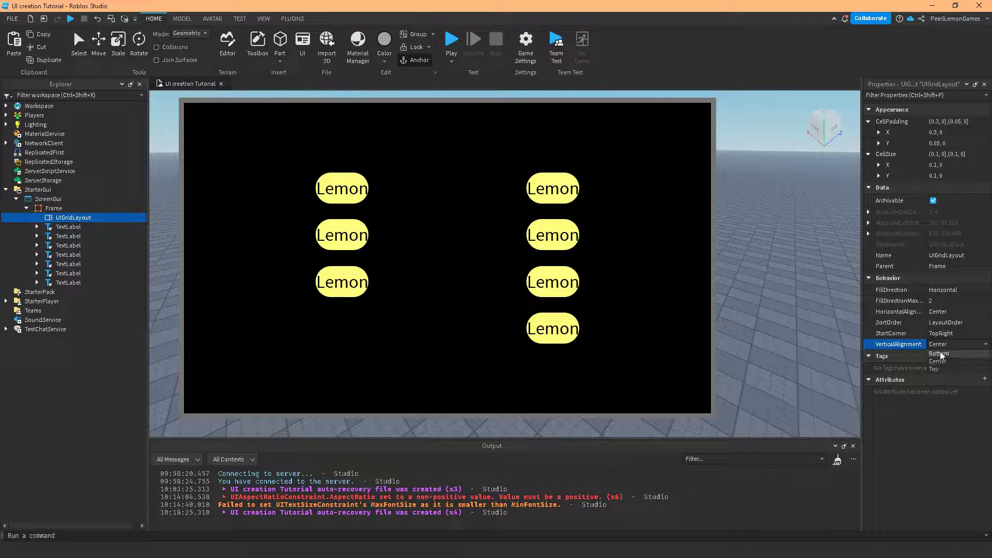
pyautogui.click(940, 353)
pyautogui.click(948, 343)
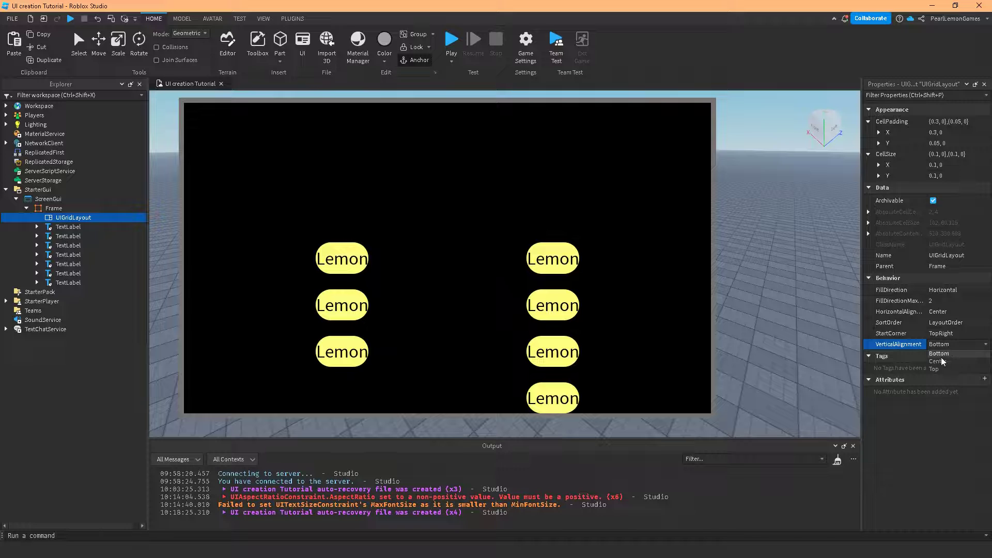
pyautogui.click(937, 361)
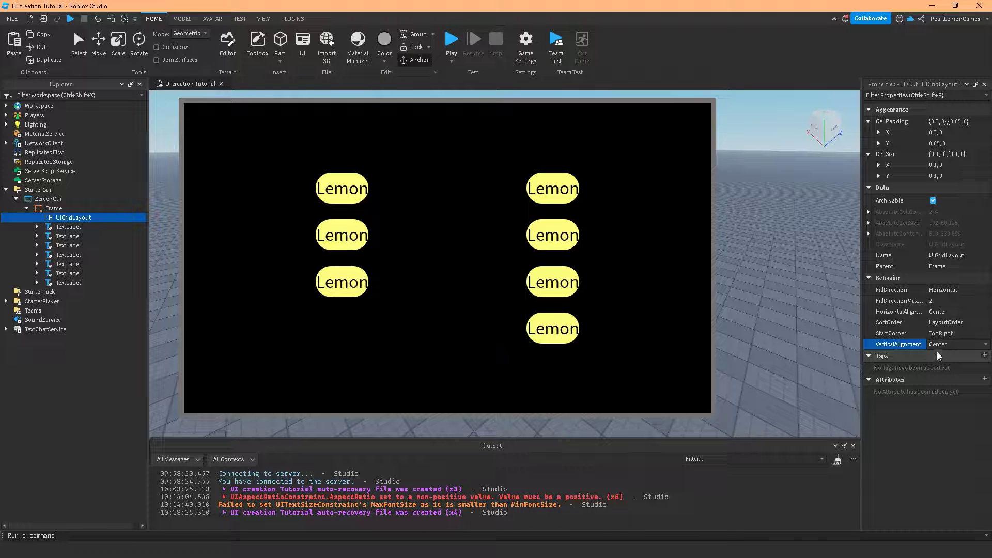
pyautogui.click(939, 346)
pyautogui.click(948, 355)
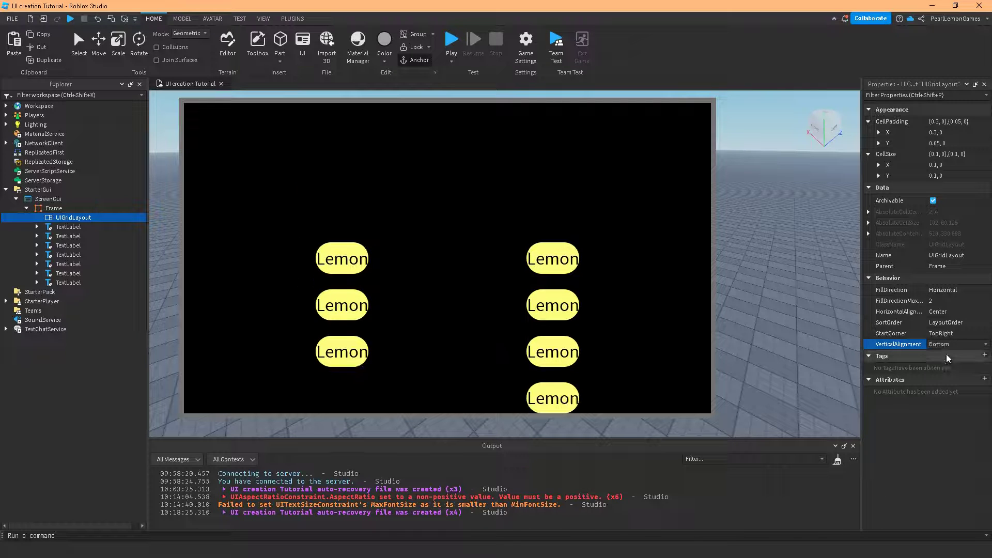